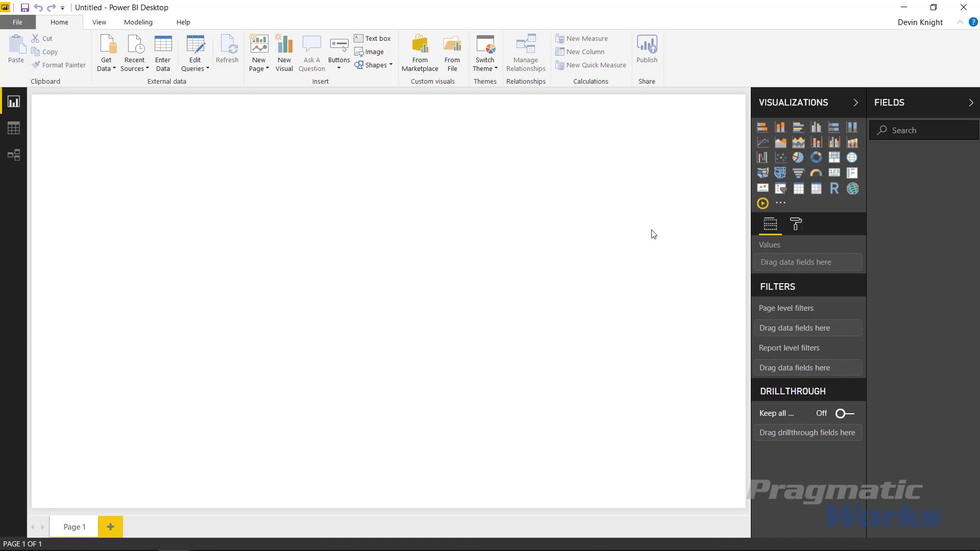
Start an Excel import and browse to the C:\Power BI Custom Visuals\Data folder.
{"action": "left_click", "coordinate": [105, 65]}
{"action": "left_click", "coordinate": [122, 102]}
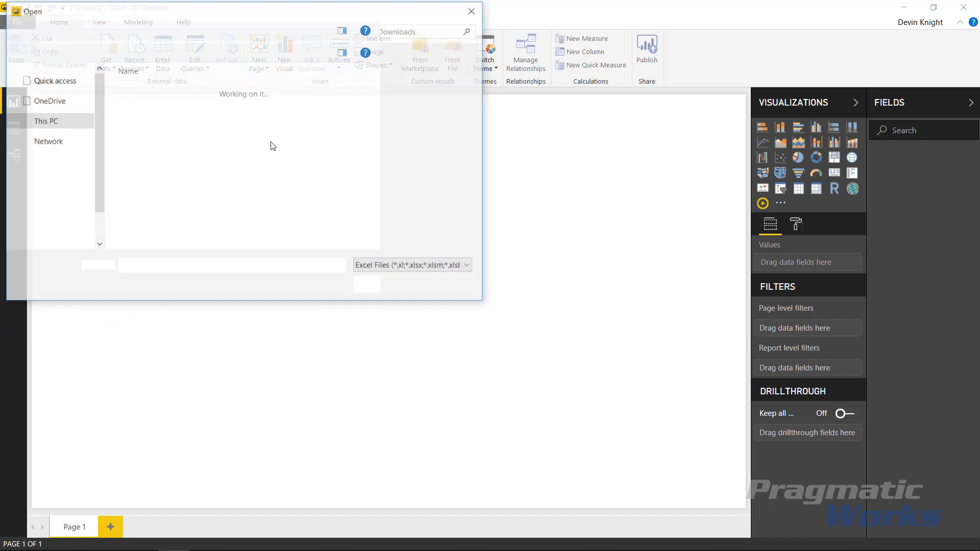
{"action": "left_click", "coordinate": [67, 179]}
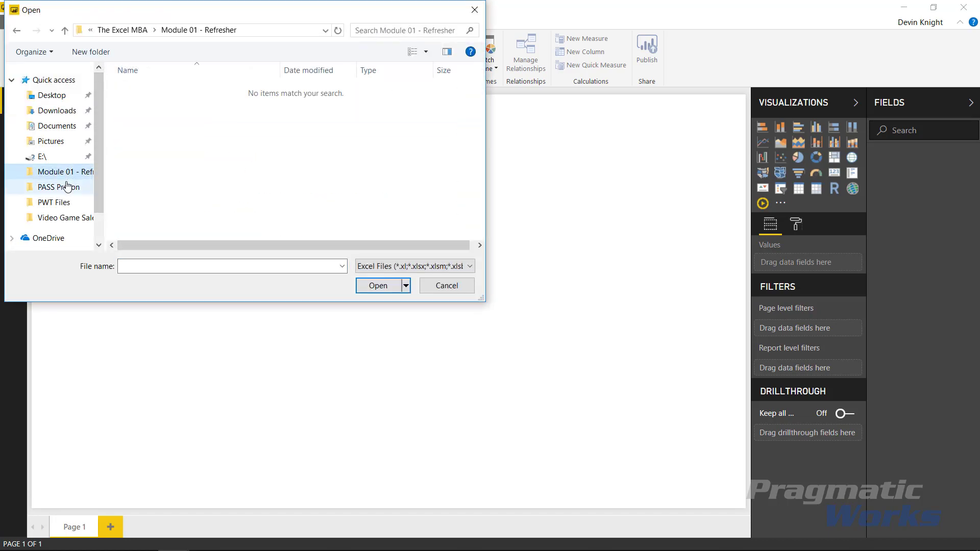
{"action": "left_click", "coordinate": [259, 30]}
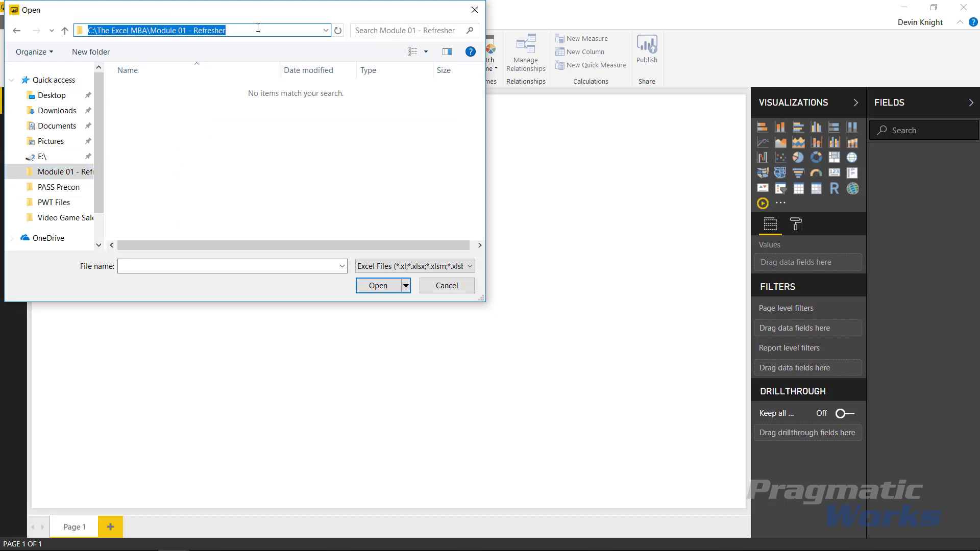
{"action": "type", "text": "c:\\"}
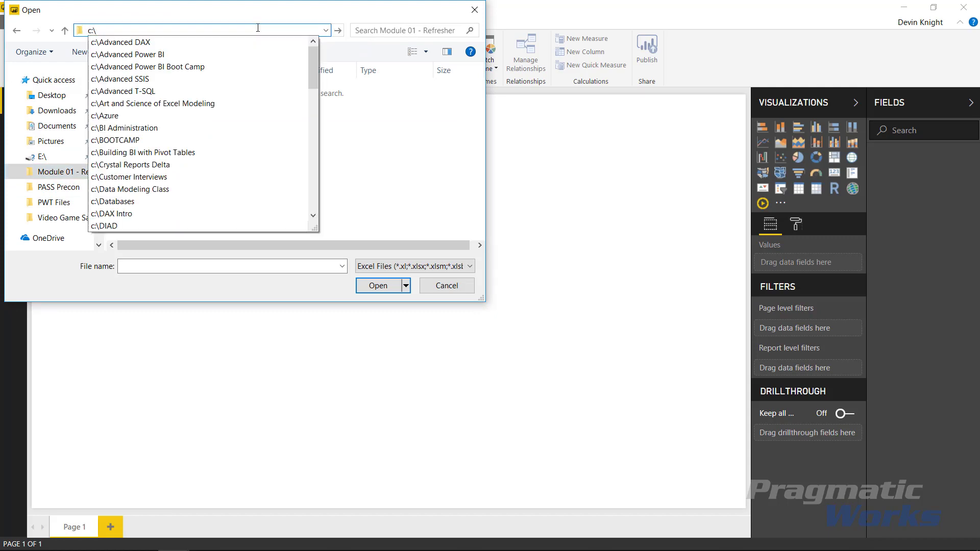
{"action": "type", "text": "power BI "}
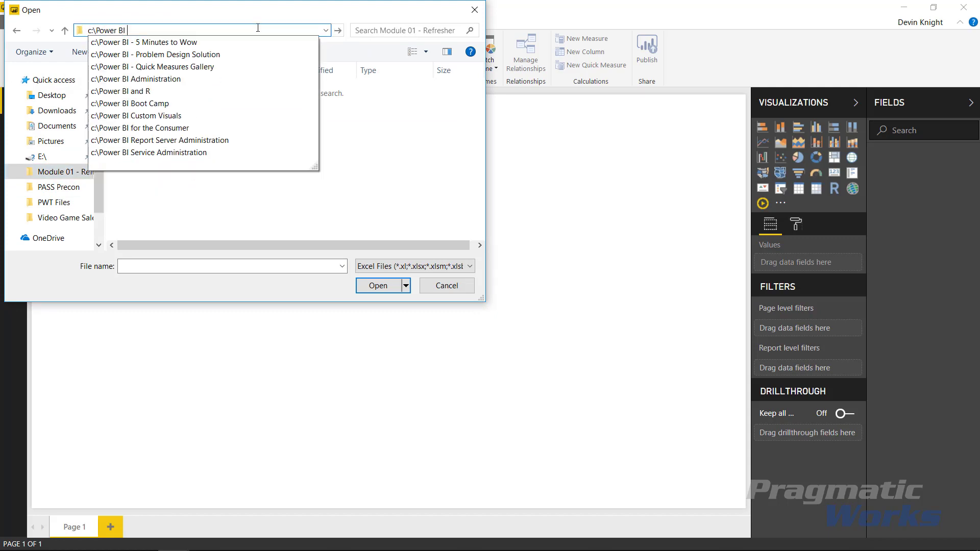
{"action": "type", "text": "Custom Visuals\\dat"}
{"action": "key", "text": "Down"}
{"action": "key", "text": "Return"}
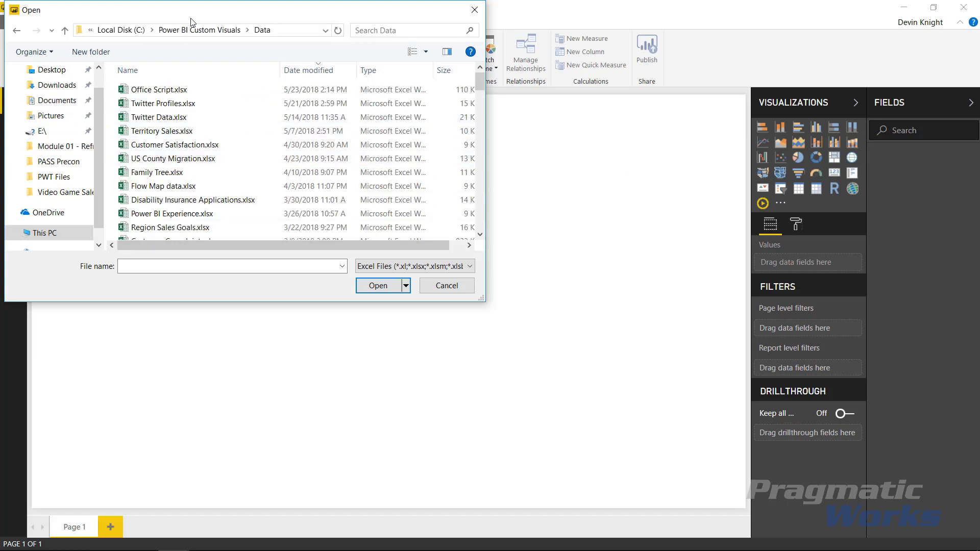
Open Office Script.xlsx and load its Season 1 sheet.
{"action": "left_click", "coordinate": [164, 89]}
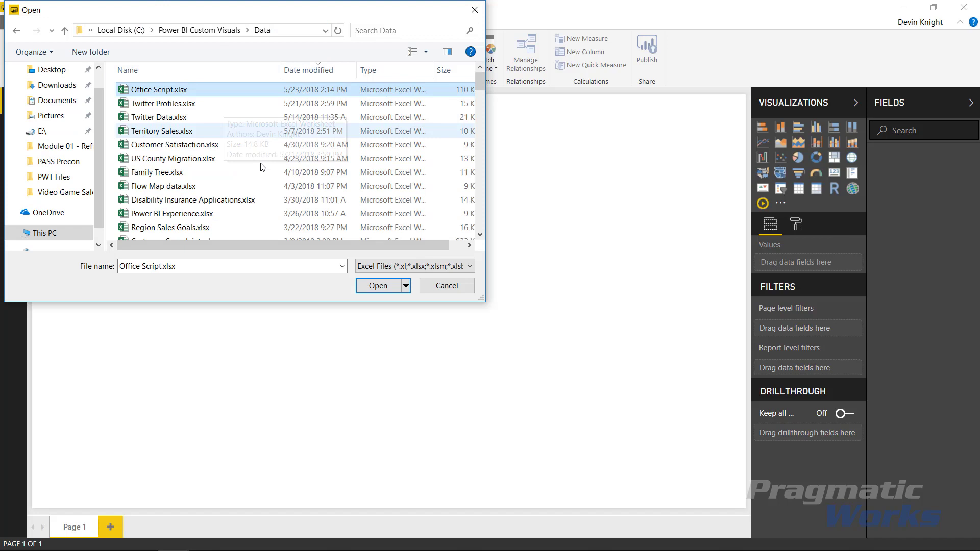
{"action": "left_click", "coordinate": [385, 285]}
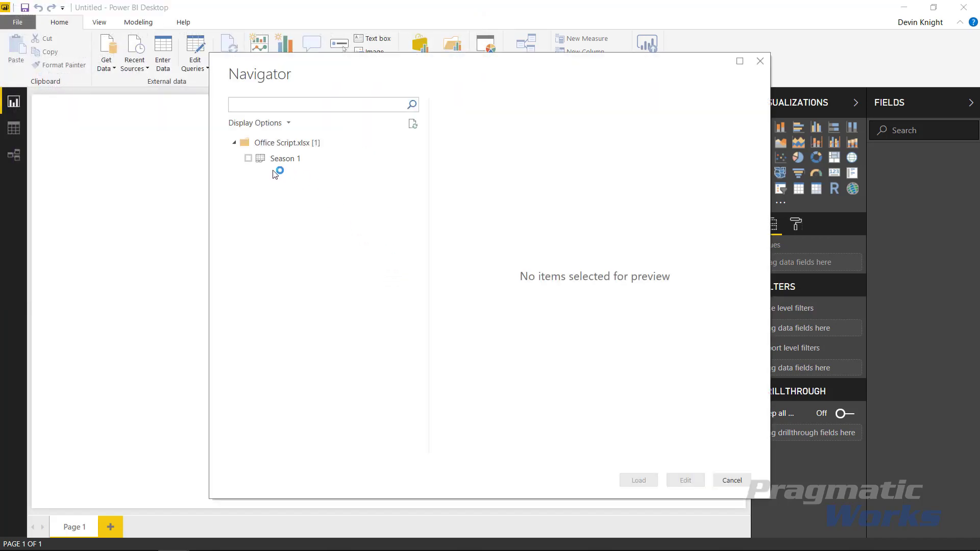
{"action": "left_click", "coordinate": [248, 159]}
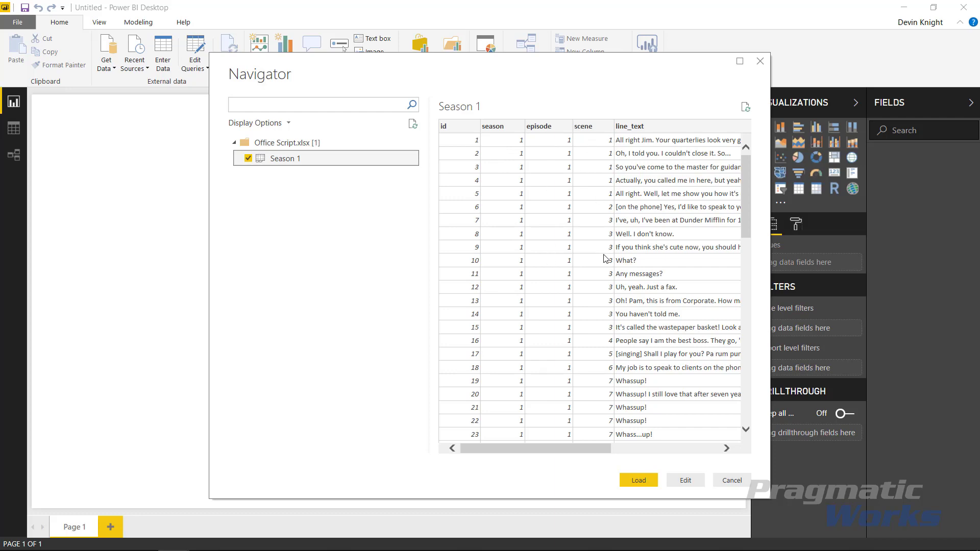
{"action": "mouse_move", "coordinate": [588, 449]}
{"action": "left_mouse_down"}
{"action": "mouse_move", "coordinate": [688, 458]}
{"action": "mouse_move", "coordinate": [585, 458]}
{"action": "left_mouse_up"}
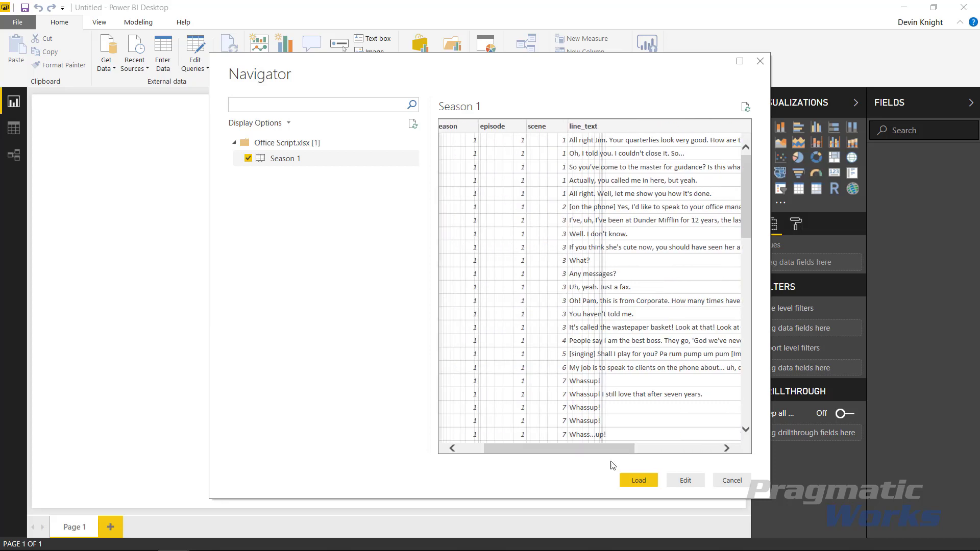
{"action": "left_click", "coordinate": [639, 480]}
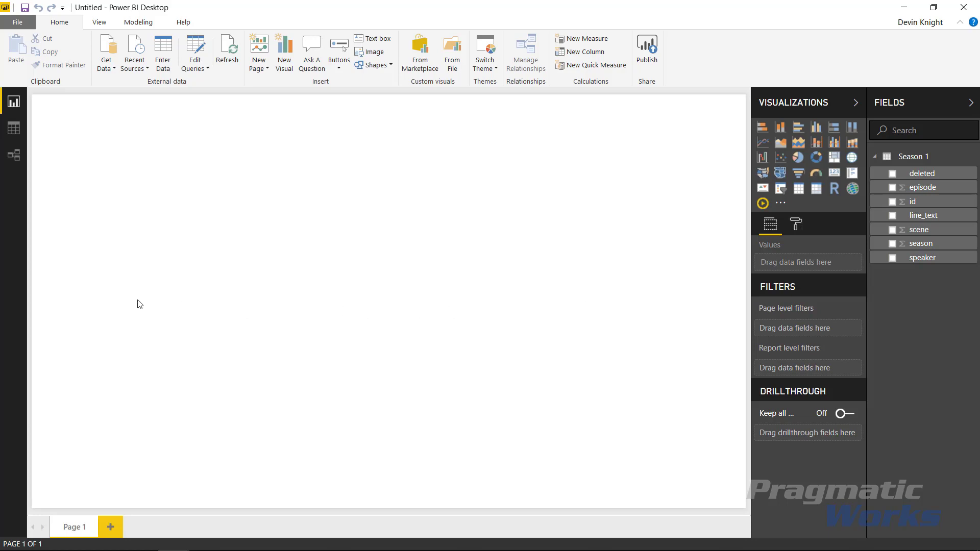
Add a multi-row card showing line_text, move it to the lower left and widen it.
{"action": "left_click", "coordinate": [847, 175]}
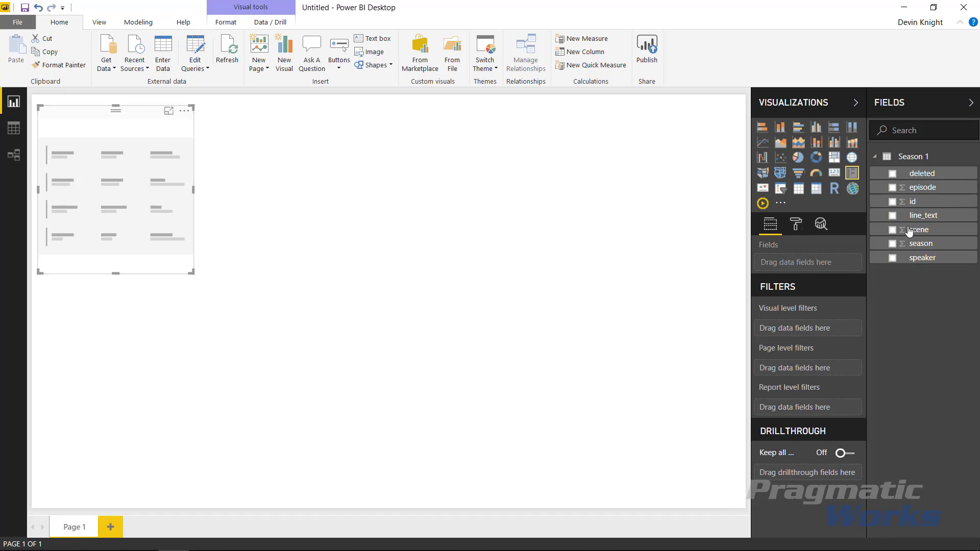
{"action": "left_click_drag", "start_coordinate": [932, 219], "coordinate": [811, 262]}
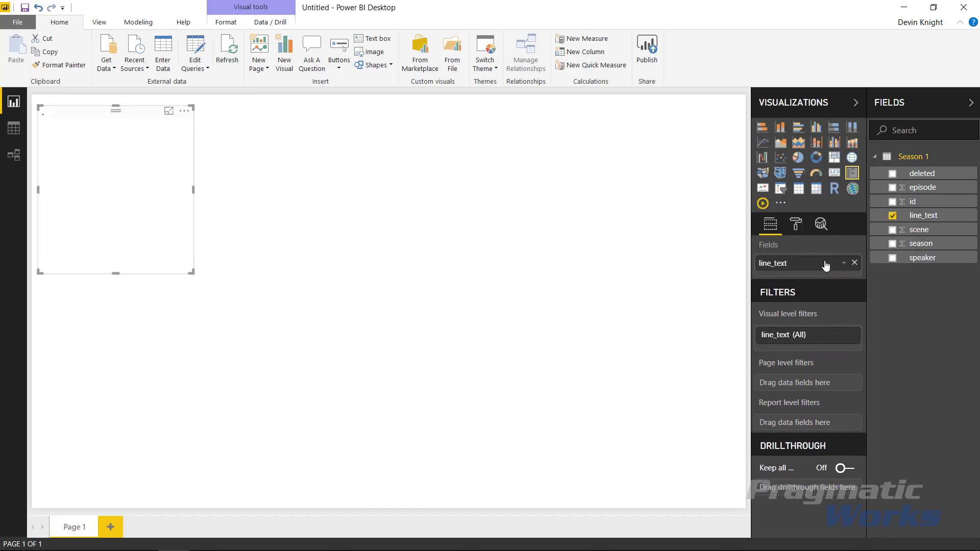
{"action": "left_click_drag", "start_coordinate": [194, 273], "coordinate": [242, 274]}
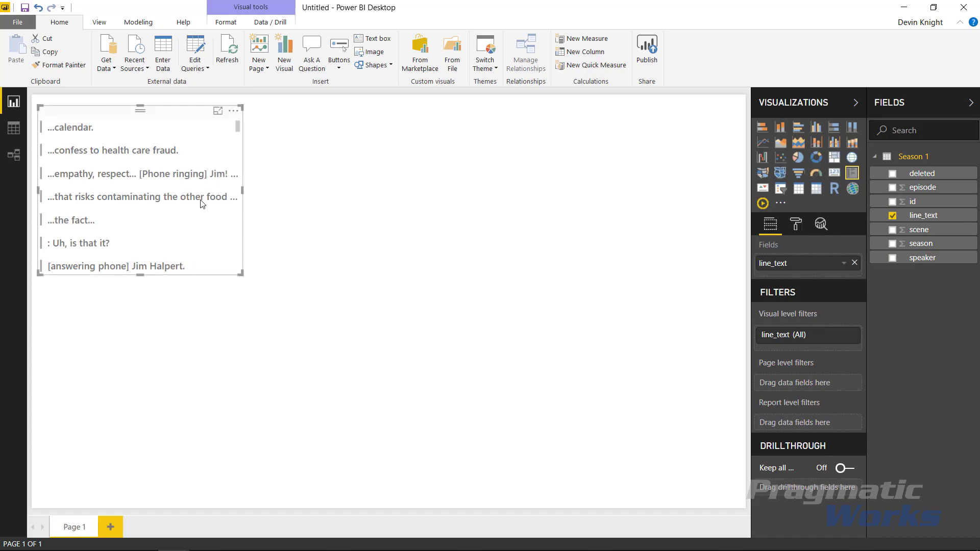
{"action": "left_click_drag", "start_coordinate": [166, 119], "coordinate": [170, 334]}
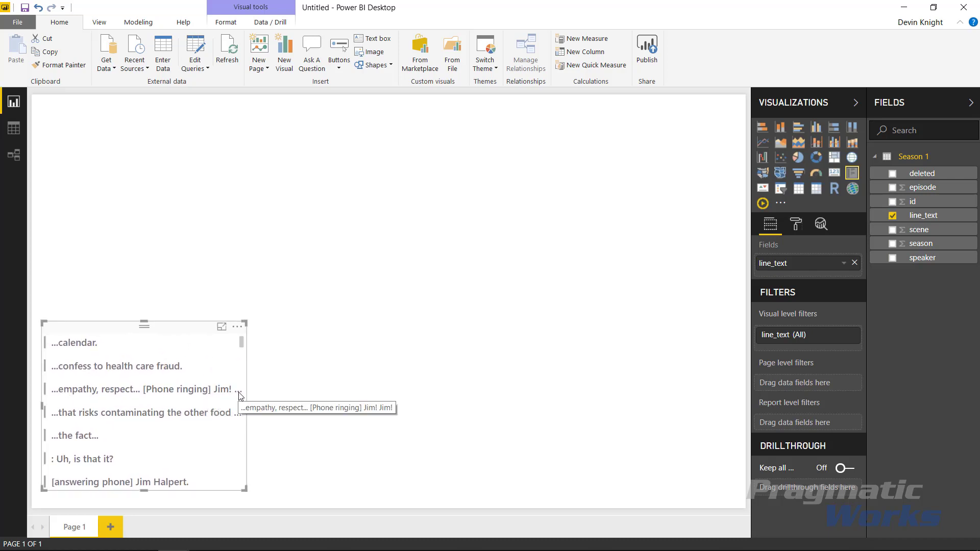
{"action": "scroll", "coordinate": [235, 401], "scroll_direction": "down", "scroll_amount": 5}
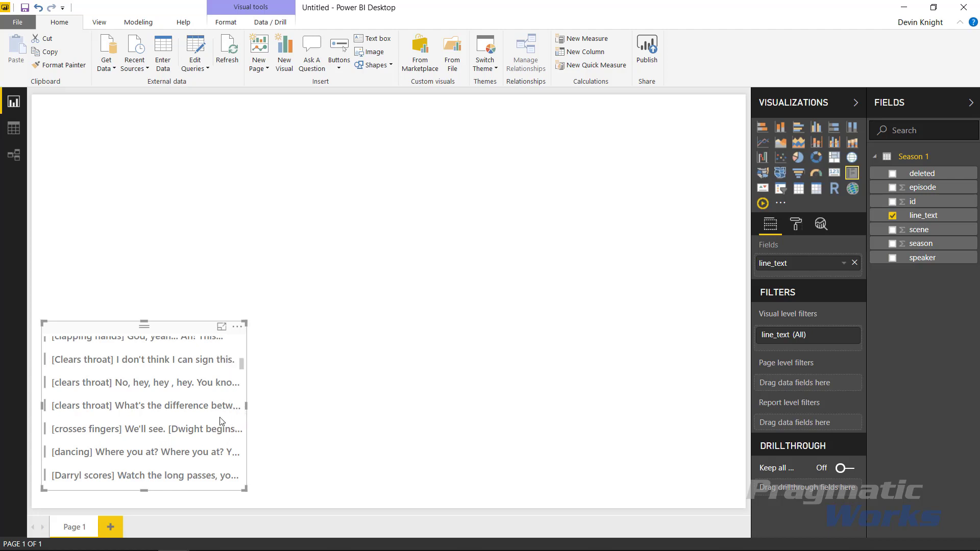
{"action": "left_click_drag", "start_coordinate": [245, 489], "coordinate": [279, 488]}
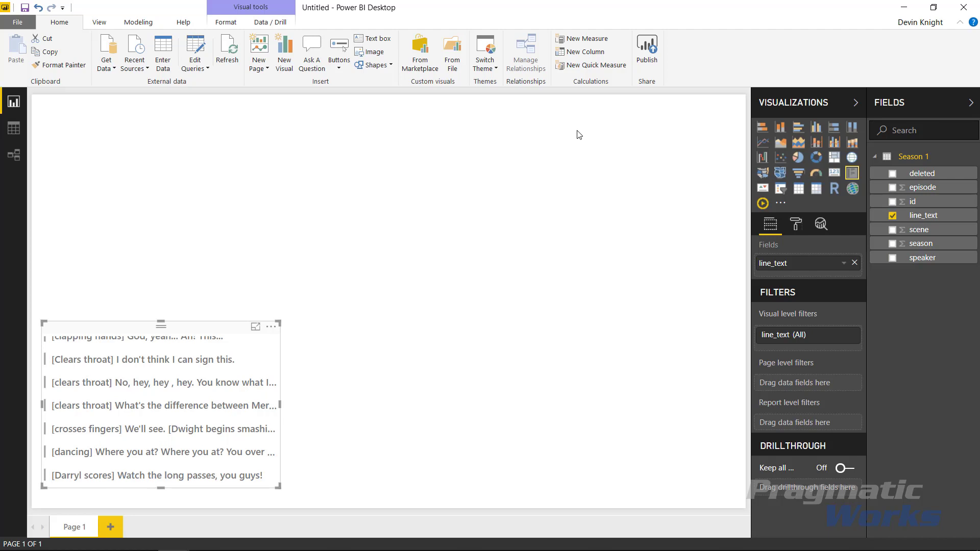
Add a Play Axis visual in the top right with id as its play field.
{"action": "left_click", "coordinate": [540, 159]}
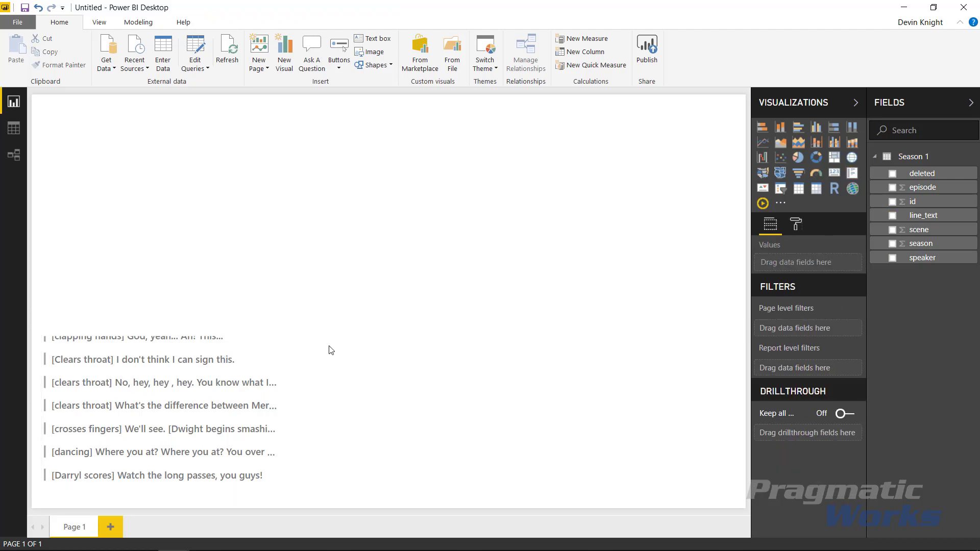
{"action": "left_click", "coordinate": [762, 203]}
{"action": "left_click_drag", "start_coordinate": [247, 114], "coordinate": [713, 116]}
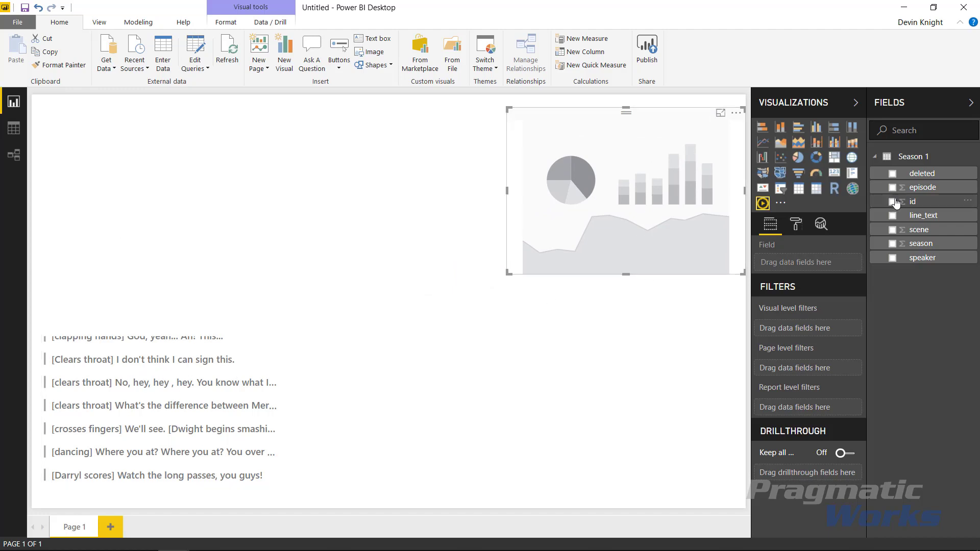
{"action": "left_click_drag", "start_coordinate": [922, 207], "coordinate": [832, 264]}
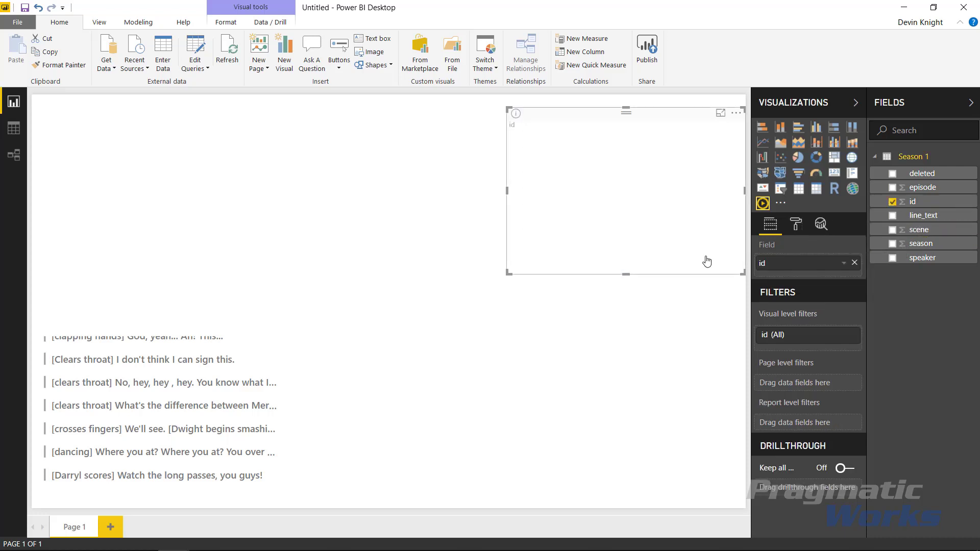
Test the animation with Play, Pause and Stop.
{"action": "left_click", "coordinate": [530, 207]}
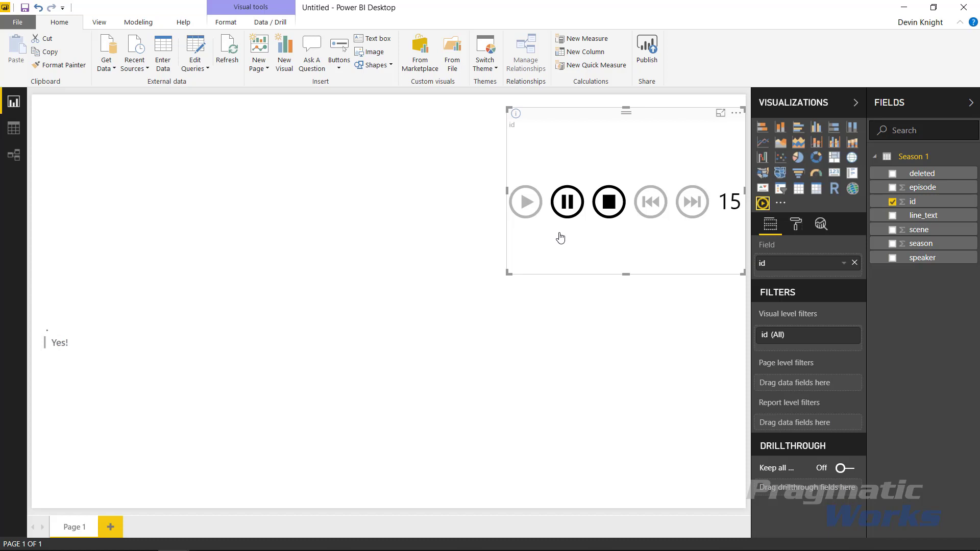
{"action": "left_click", "coordinate": [567, 209]}
{"action": "left_click", "coordinate": [599, 212]}
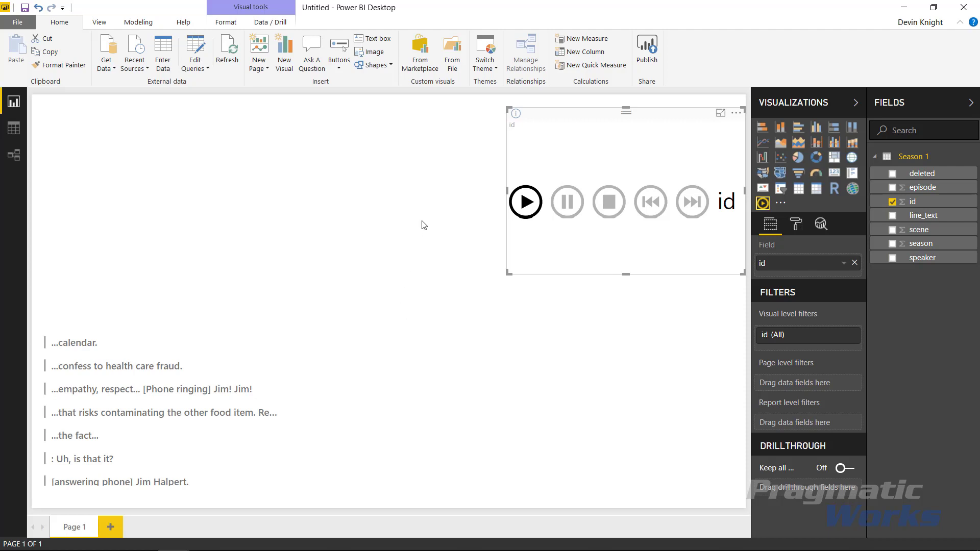
Import the Text Wrapper visual from the marketplace and place an empty one on the page.
{"action": "left_click", "coordinate": [423, 65]}
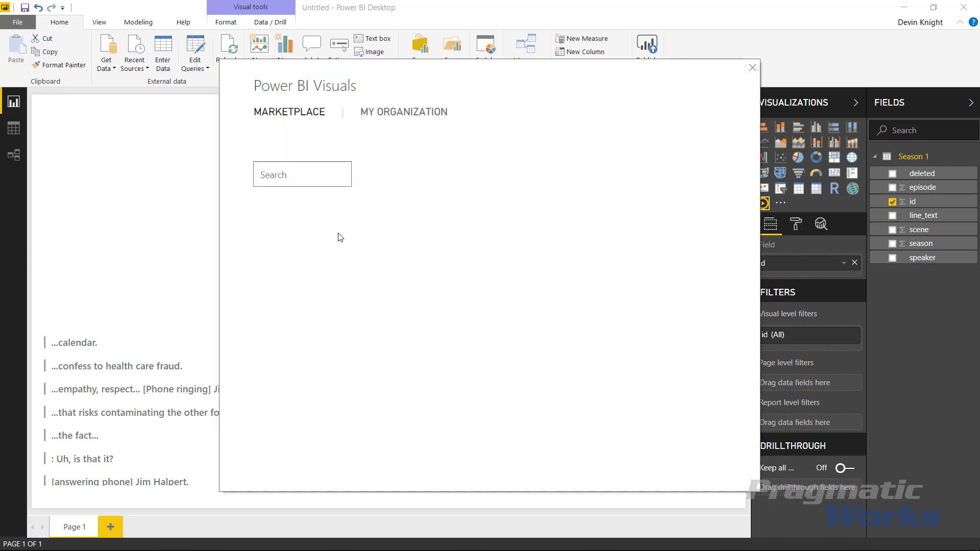
{"action": "type", "text": "t"}
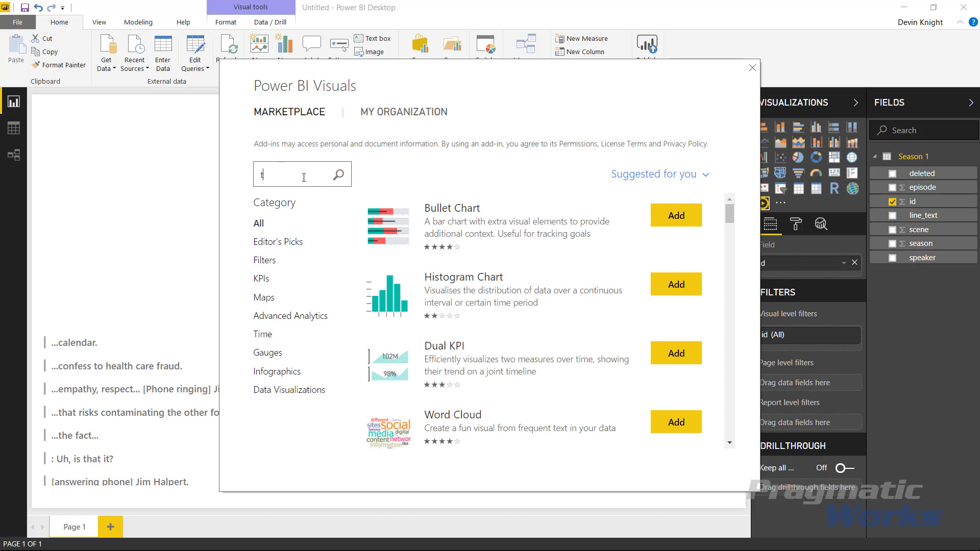
{"action": "type", "text": "ext wrapper"}
{"action": "left_click", "coordinate": [676, 216]}
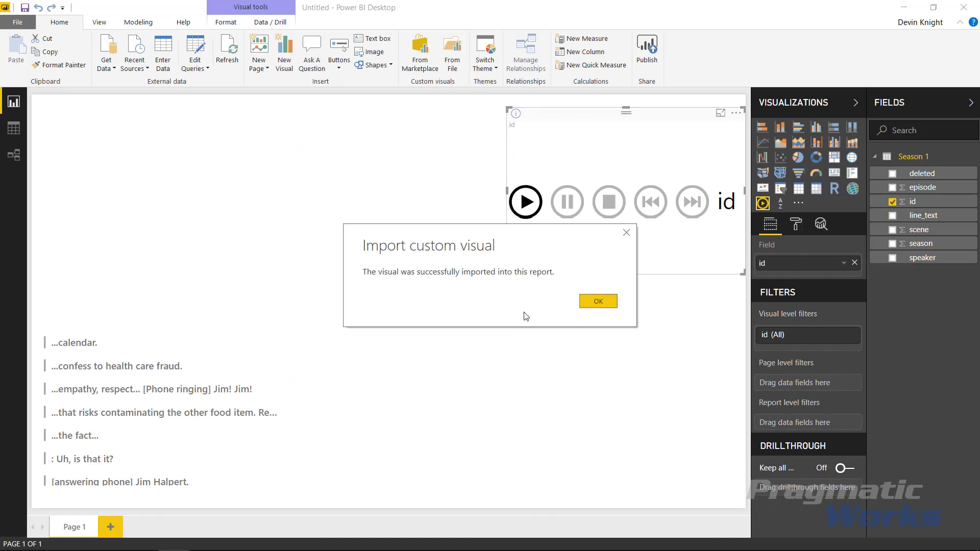
{"action": "left_click", "coordinate": [598, 301]}
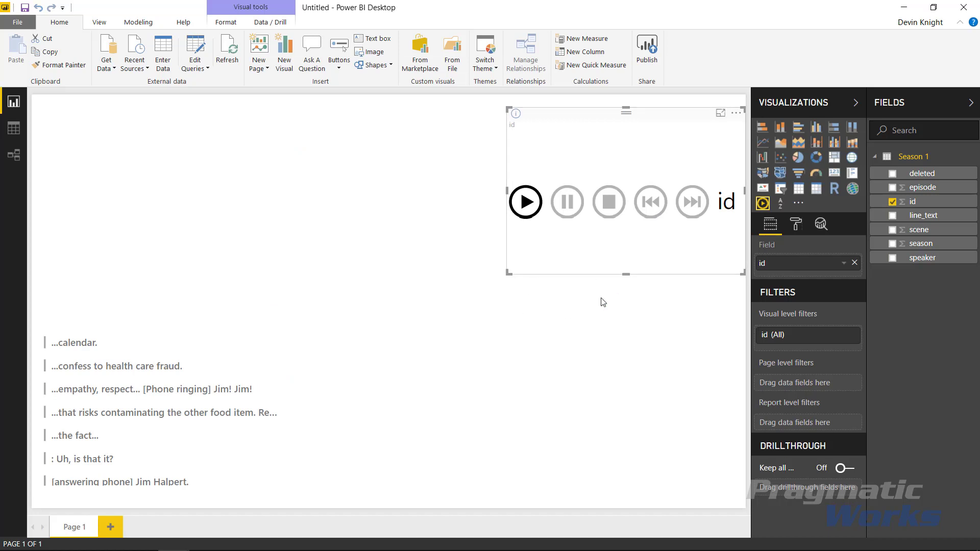
{"action": "left_click", "coordinate": [335, 203]}
{"action": "left_click", "coordinate": [779, 204]}
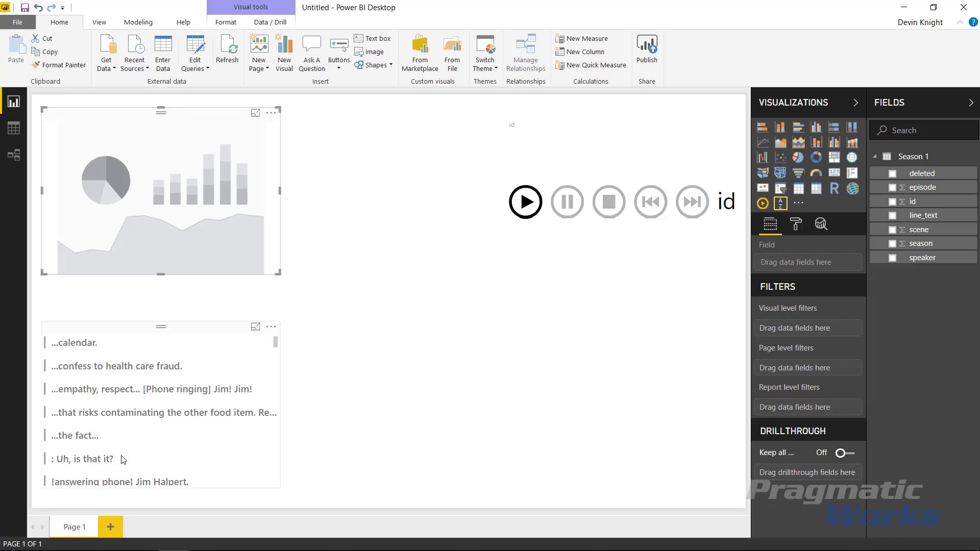
Bind line_text to the Text Wrapper and test it by playing and stopping the animation.
{"action": "left_click_drag", "start_coordinate": [919, 217], "coordinate": [837, 263]}
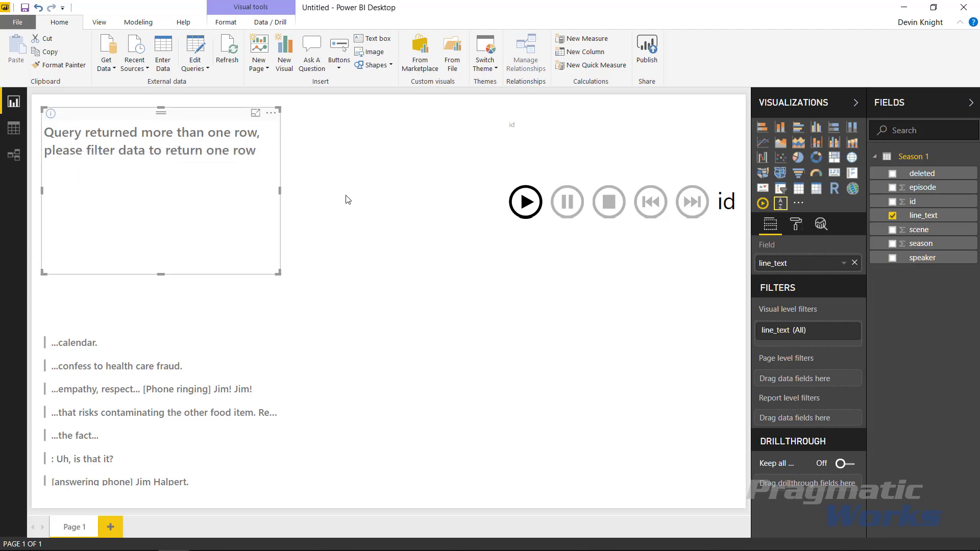
{"action": "left_click", "coordinate": [526, 203]}
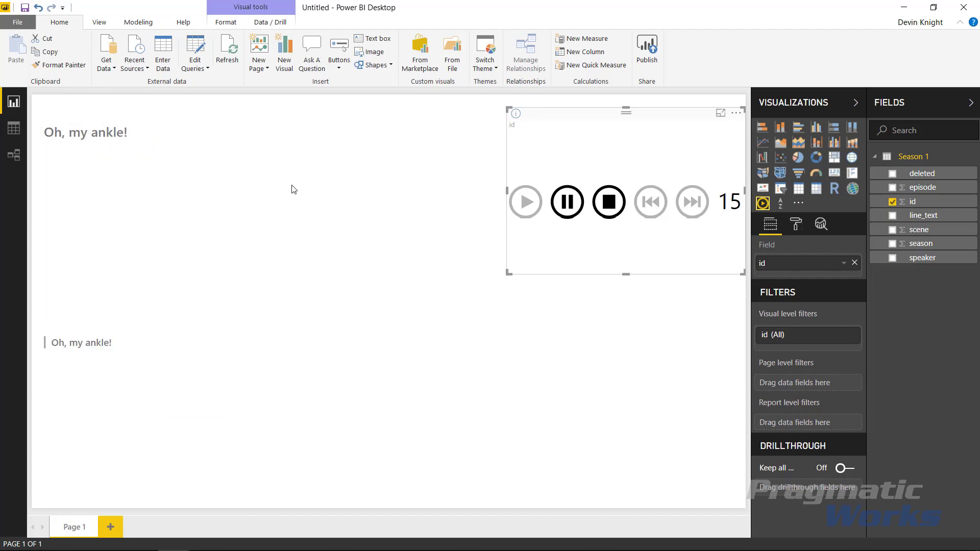
{"action": "left_click", "coordinate": [607, 204]}
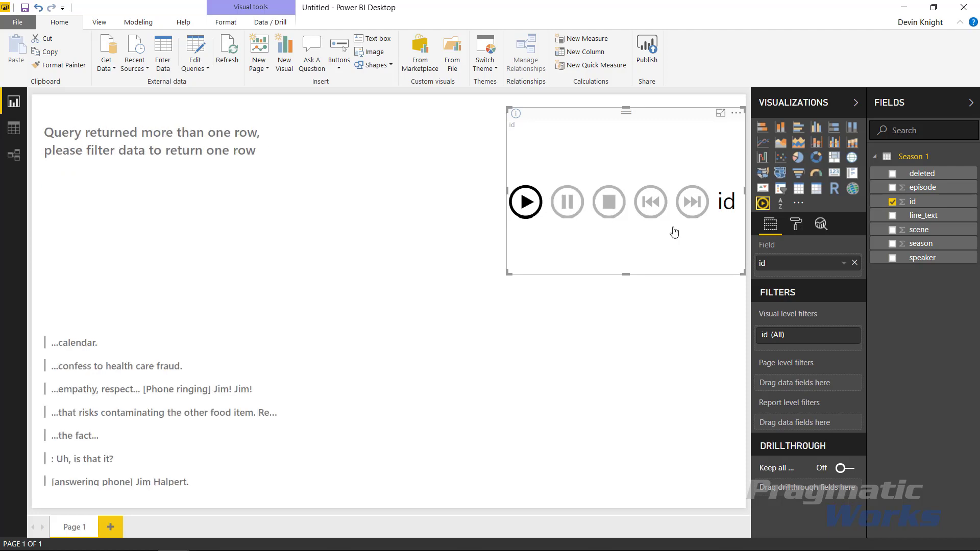
{"action": "left_click", "coordinate": [802, 229]}
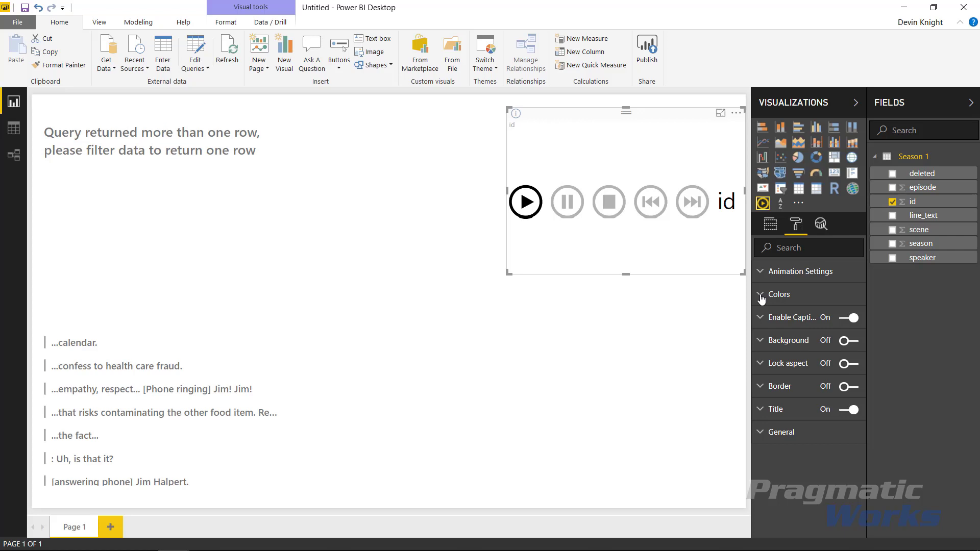
Review the play axis Animation Settings, then play and pause until one line (id 15) shows.
{"action": "left_click", "coordinate": [781, 272]}
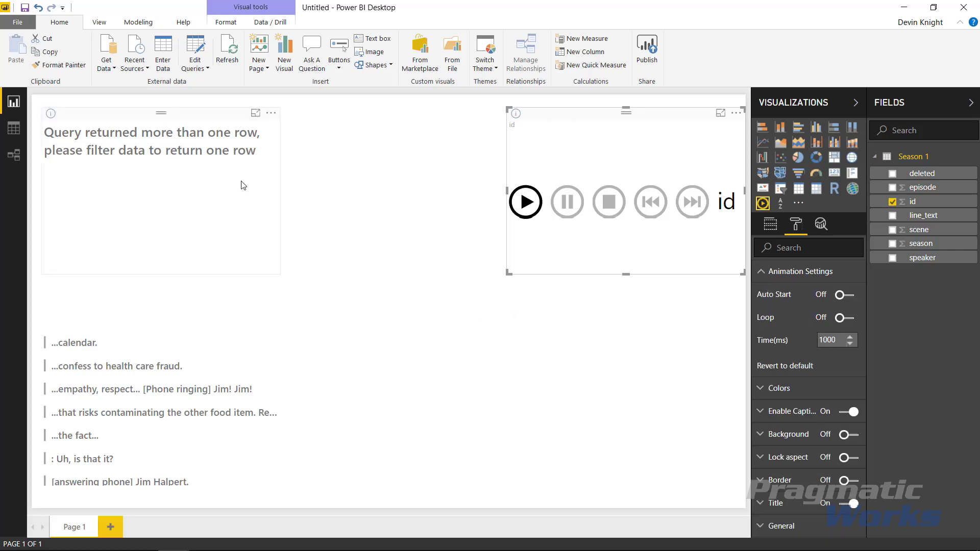
{"action": "left_click", "coordinate": [770, 229]}
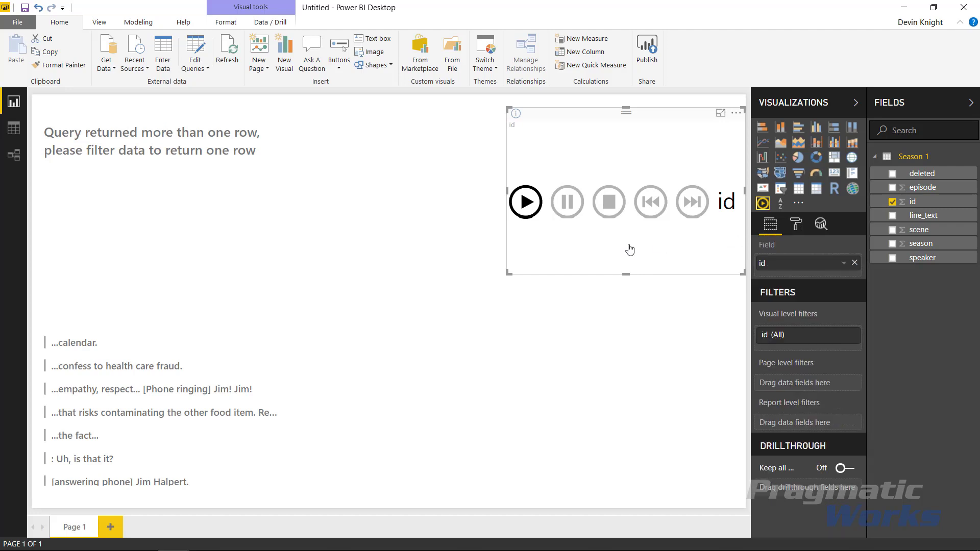
{"action": "left_click", "coordinate": [527, 204]}
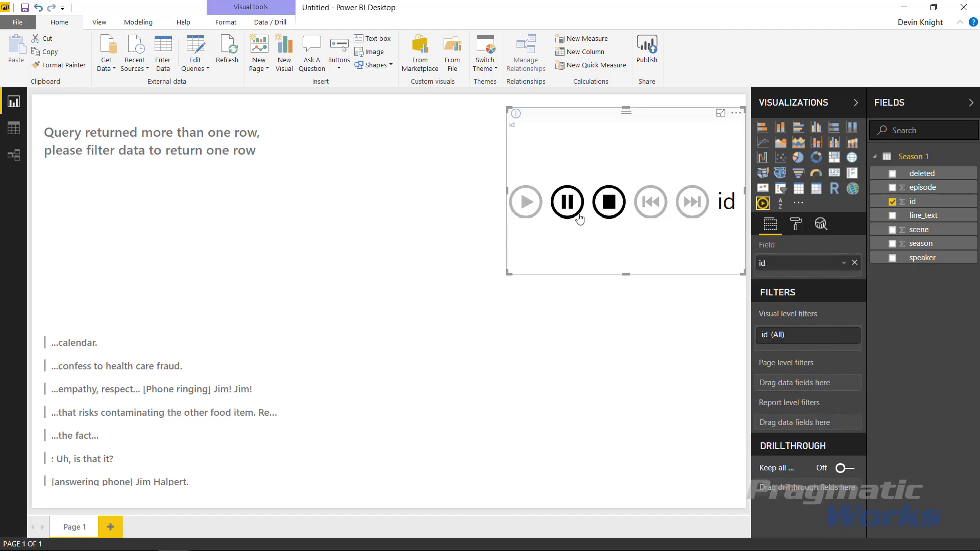
{"action": "left_click", "coordinate": [569, 209]}
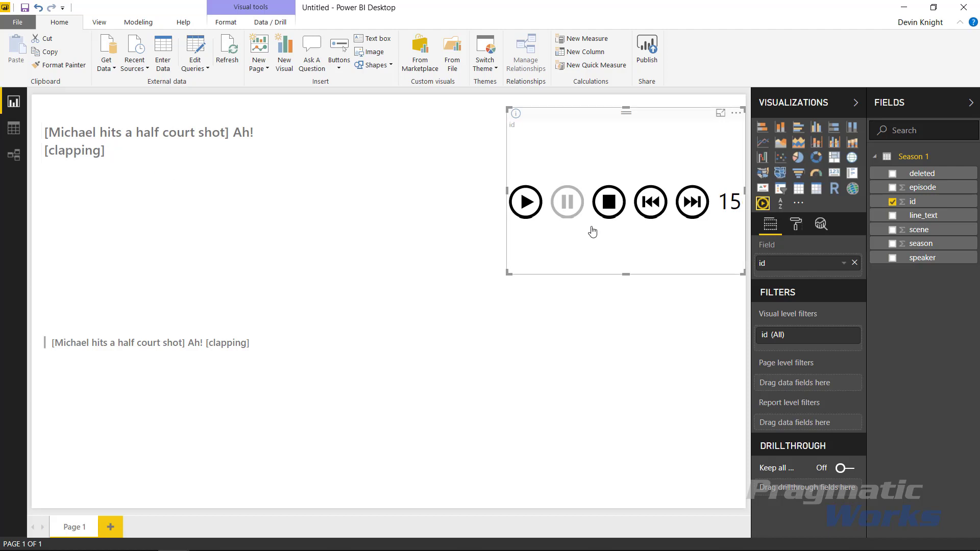
{"action": "left_click", "coordinate": [530, 209]}
{"action": "left_click", "coordinate": [570, 208]}
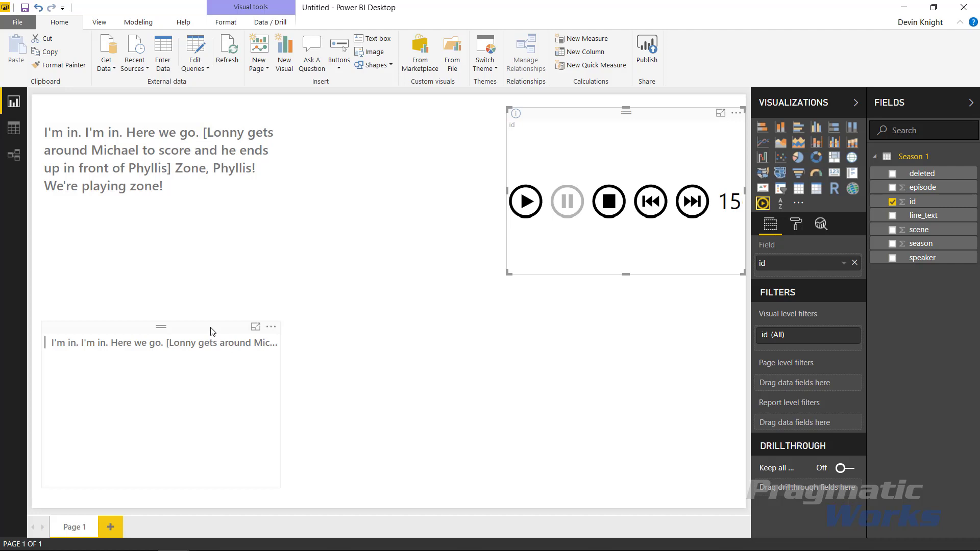
In the text wrapper's Text settings, try dark grey, black and purple, settling on black.
{"action": "left_click", "coordinate": [214, 208]}
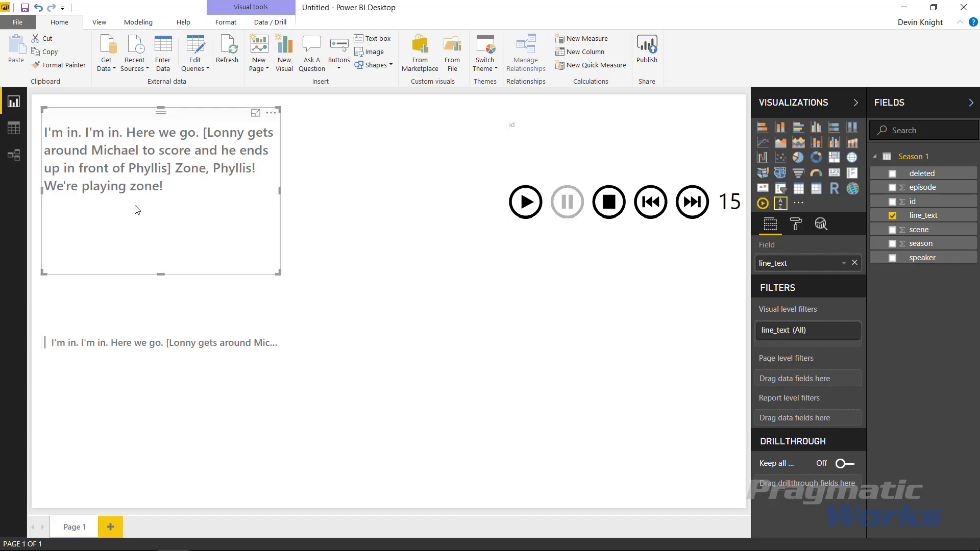
{"action": "left_click", "coordinate": [797, 230]}
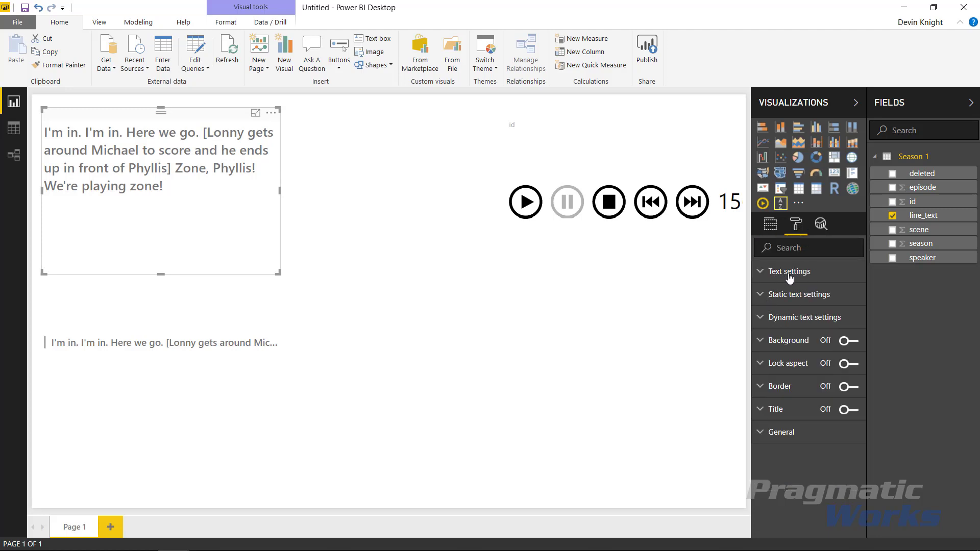
{"action": "left_click", "coordinate": [765, 276]}
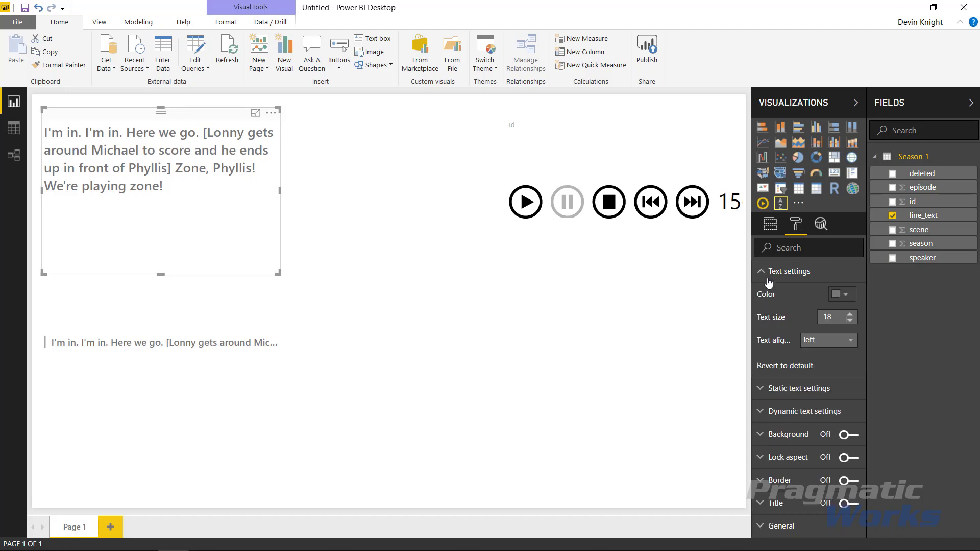
{"action": "left_click", "coordinate": [835, 296]}
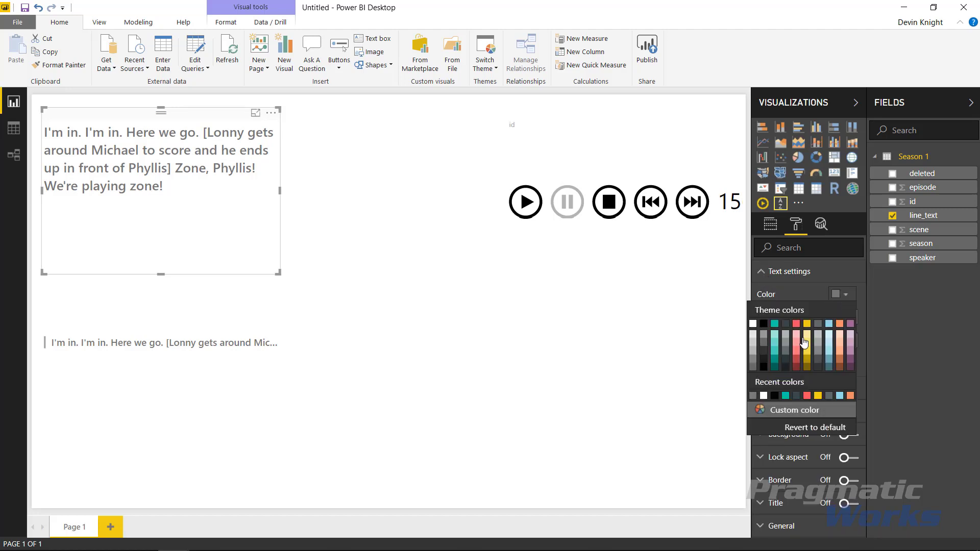
{"action": "left_click", "coordinate": [818, 359]}
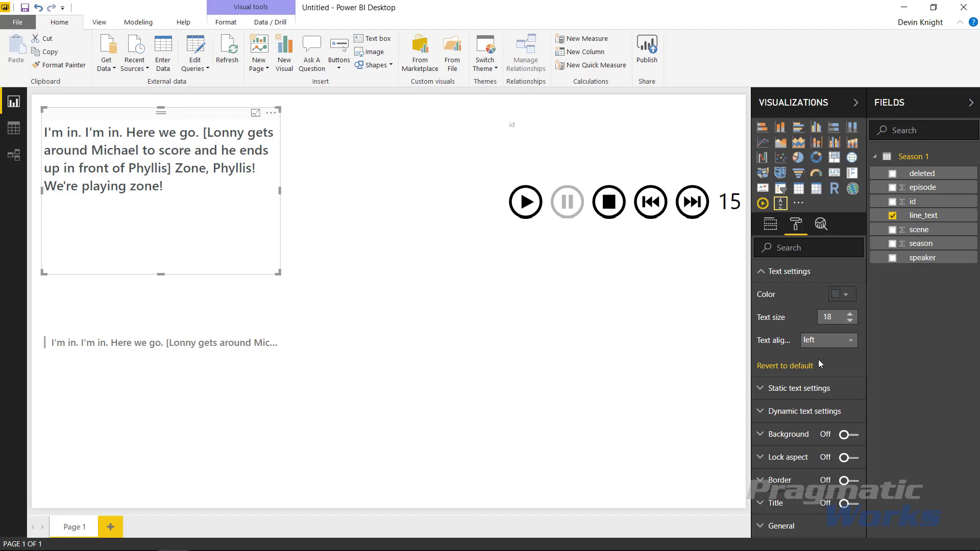
{"action": "left_click", "coordinate": [845, 296]}
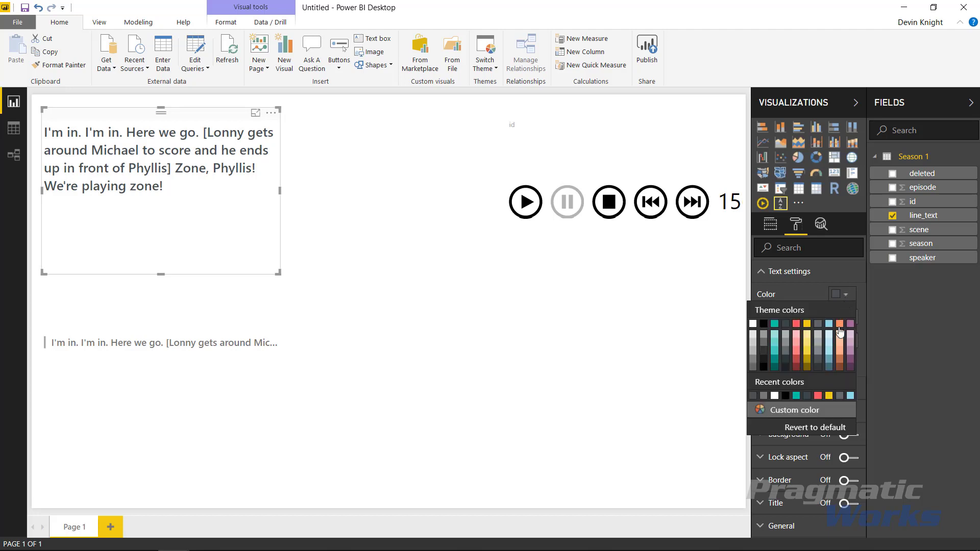
{"action": "left_click", "coordinate": [764, 324]}
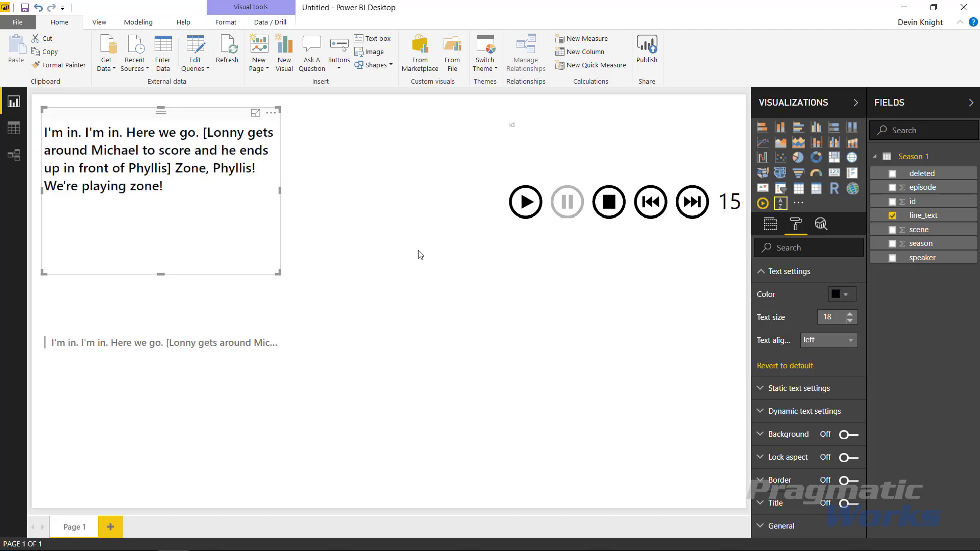
{"action": "left_click", "coordinate": [850, 300]}
{"action": "left_click", "coordinate": [851, 330]}
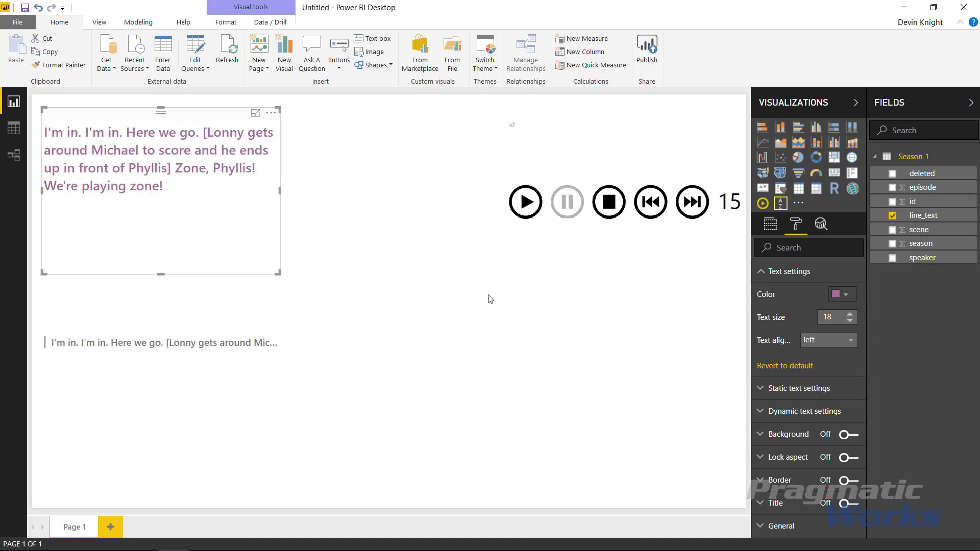
{"action": "left_click", "coordinate": [845, 297]}
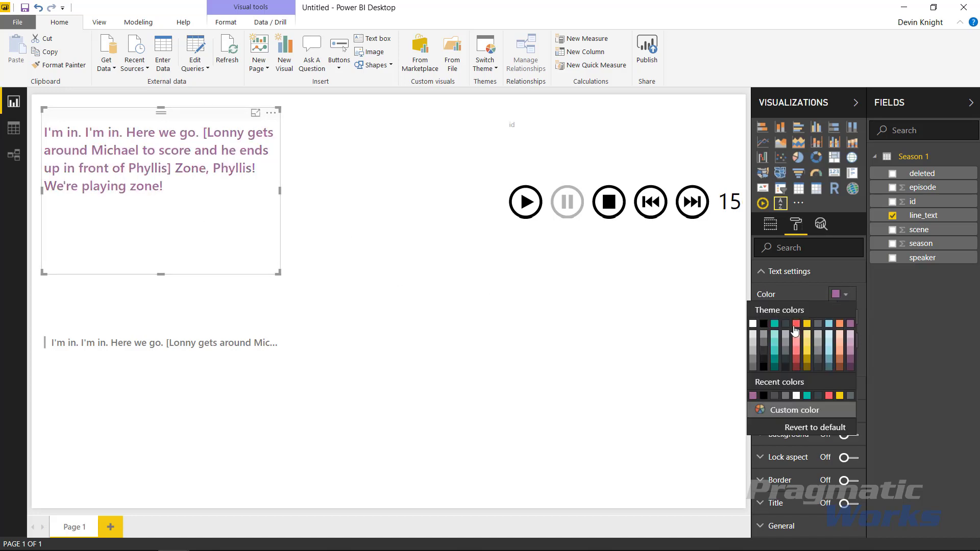
{"action": "left_click", "coordinate": [764, 325]}
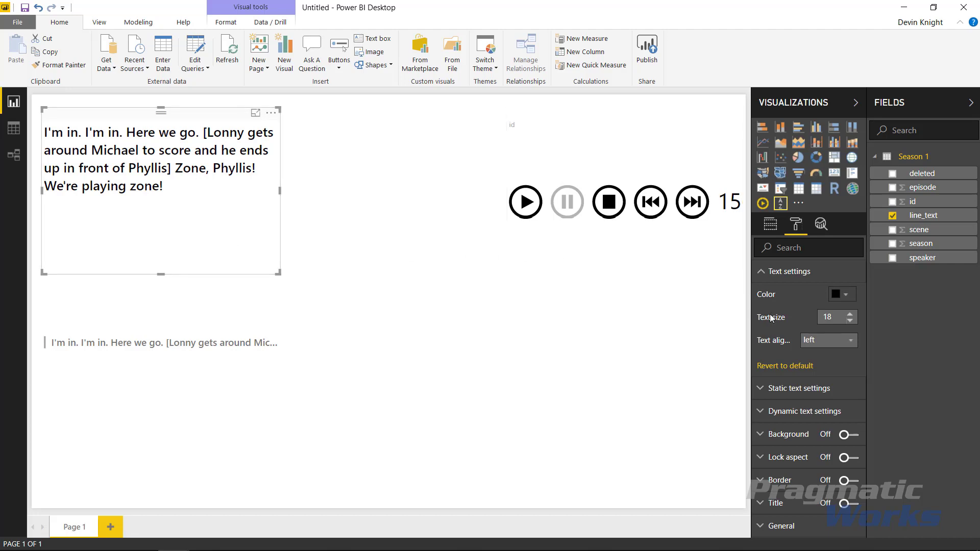
Raise the text size to 20 and keep left alignment after trying centre and right.
{"action": "left_click", "coordinate": [850, 314]}
{"action": "left_click", "coordinate": [850, 314]}
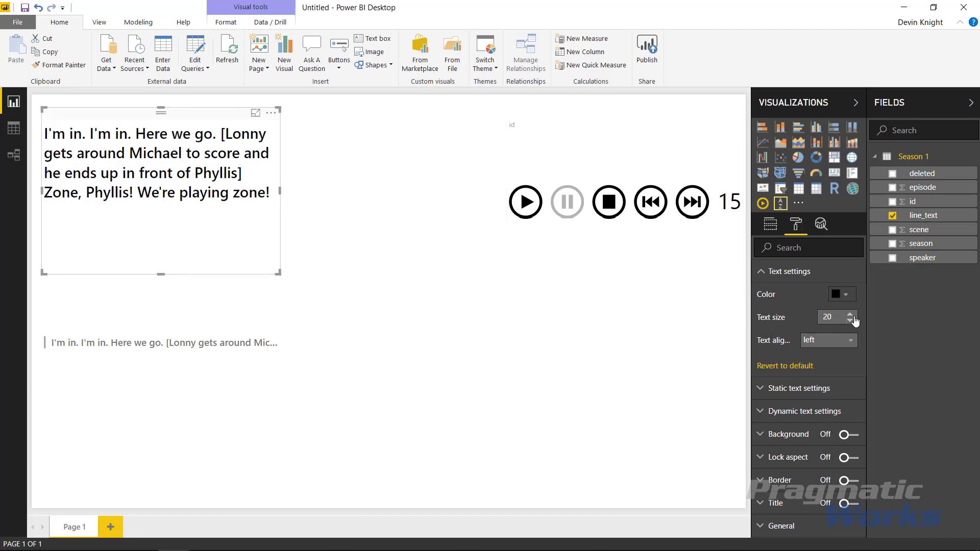
{"action": "left_click", "coordinate": [828, 350]}
{"action": "left_click", "coordinate": [827, 360]}
{"action": "left_click", "coordinate": [839, 340]}
{"action": "left_click", "coordinate": [834, 381]}
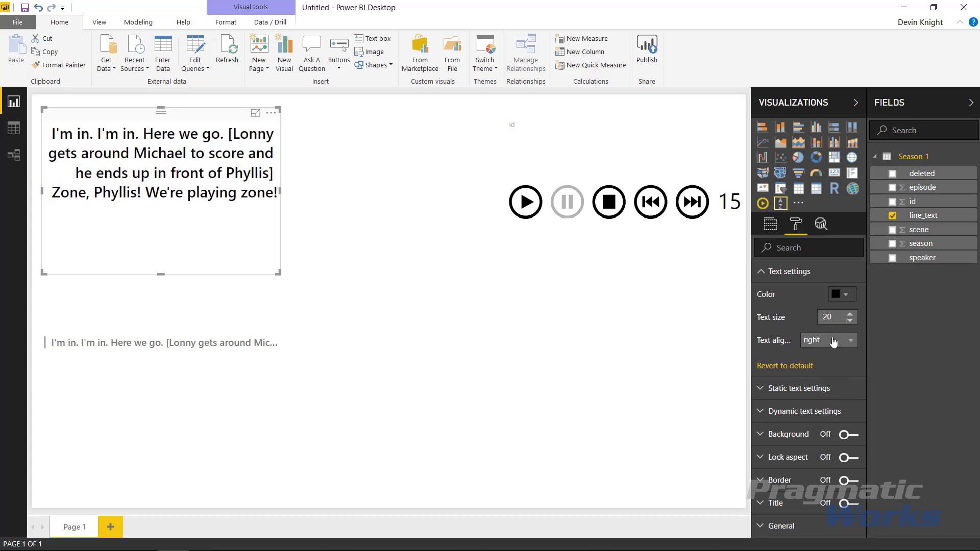
{"action": "left_click", "coordinate": [832, 342]}
{"action": "left_click", "coordinate": [821, 371]}
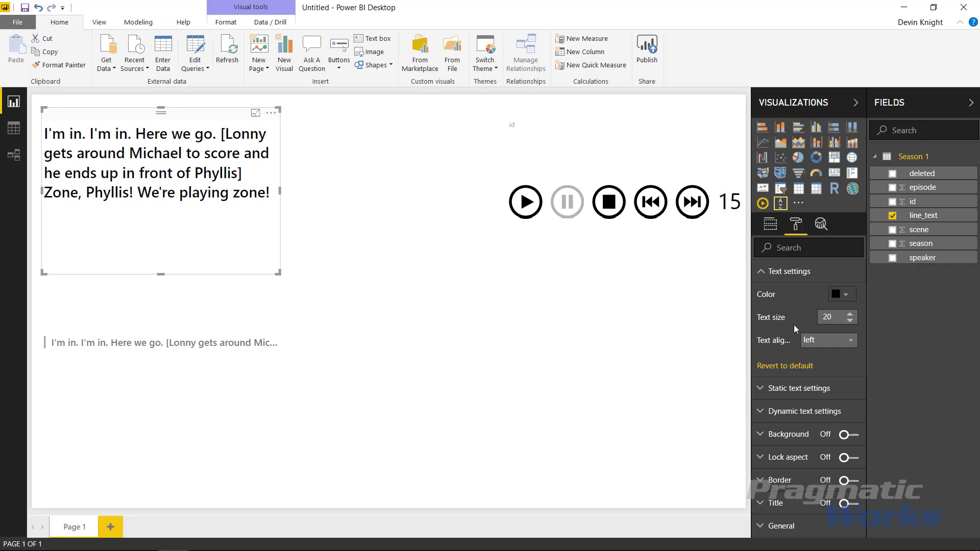
{"action": "left_click", "coordinate": [759, 274]}
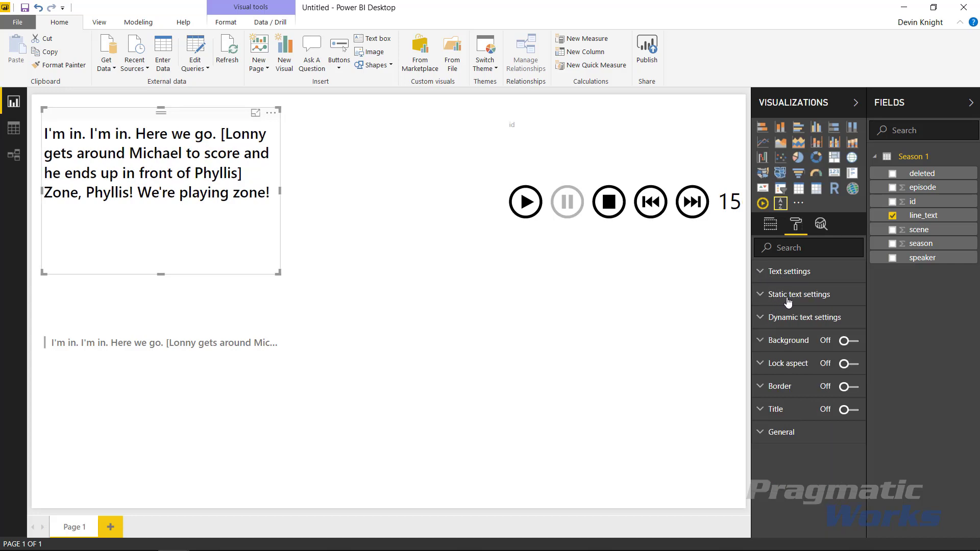
Enter '[Line]' as the static text added after each line.
{"action": "left_click", "coordinate": [760, 295]}
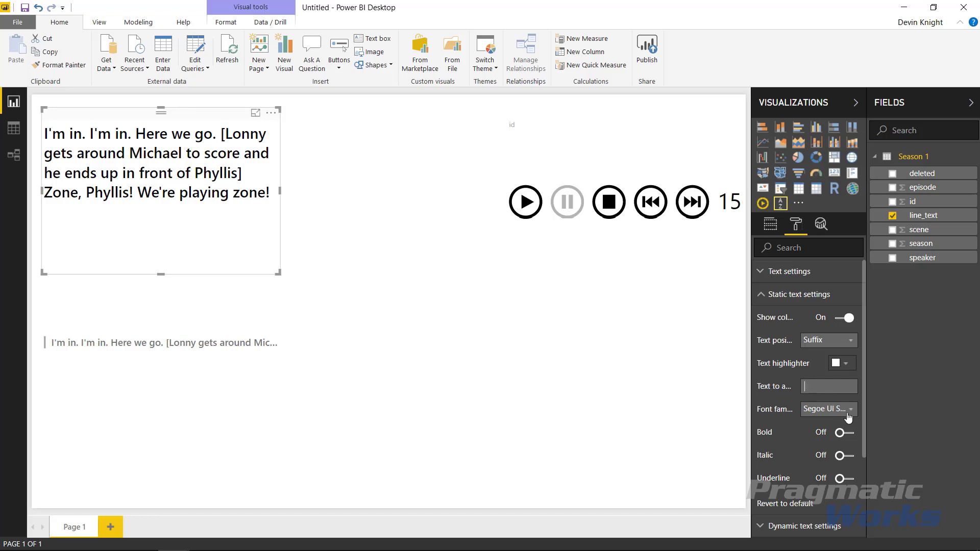
{"action": "type", "text": "Line"}
{"action": "key", "text": "Return"}
{"action": "type", "text": "["}
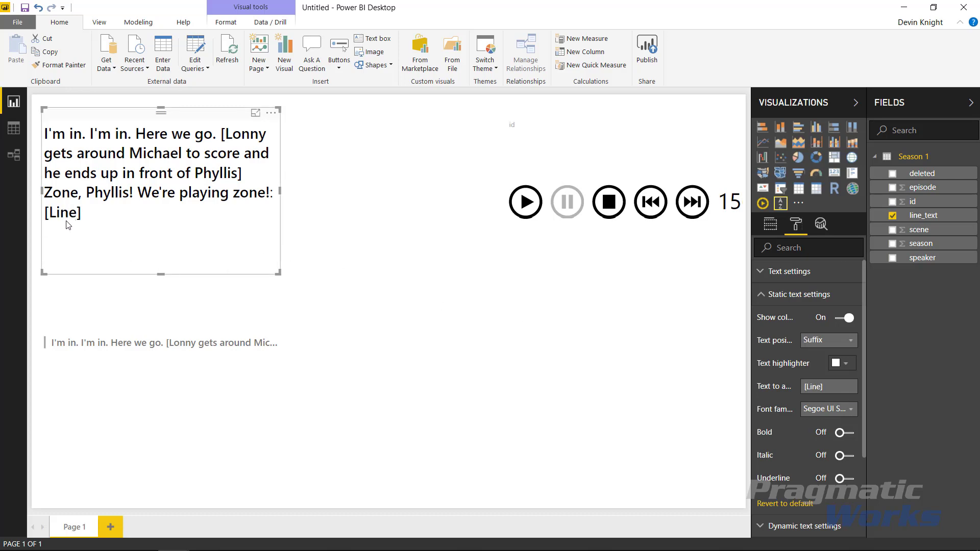
Preview the label by playing and stopping the animation, then reselect the text visual.
{"action": "left_click", "coordinate": [521, 201]}
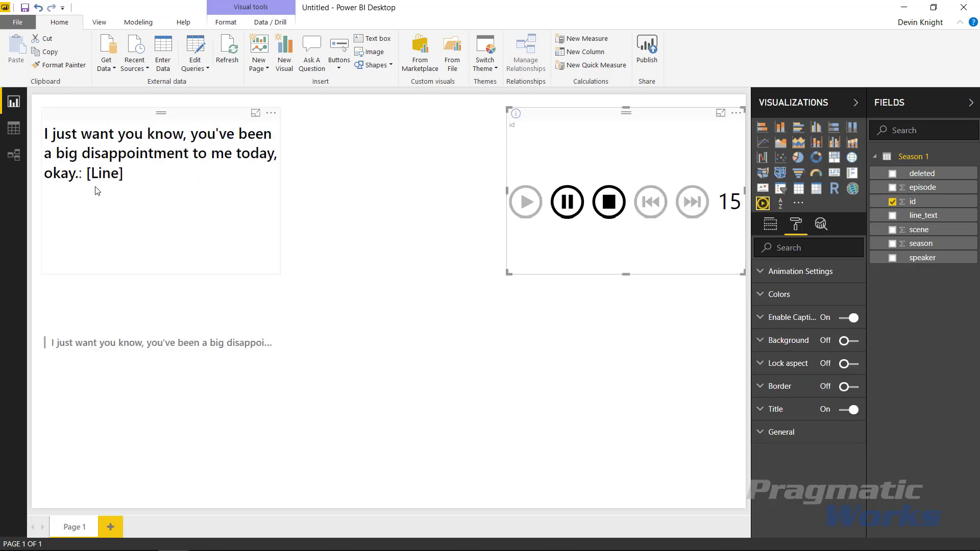
{"action": "left_click", "coordinate": [607, 217]}
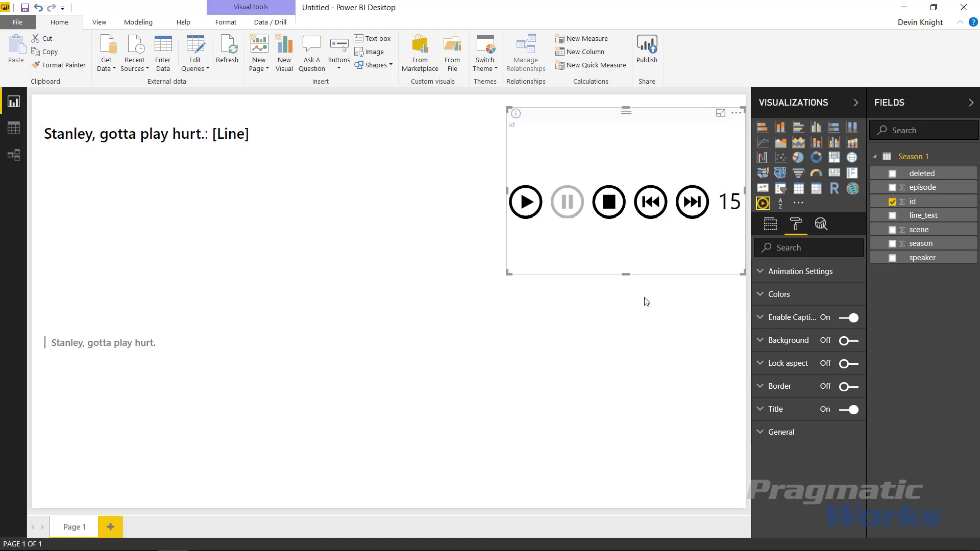
{"action": "left_click", "coordinate": [245, 210]}
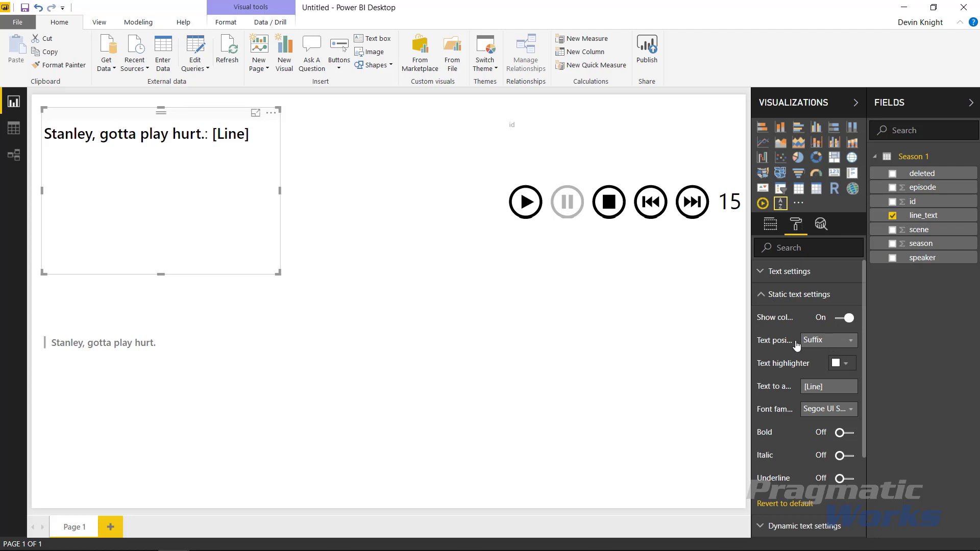
Make '[Line]' a prefix, trying a hidden colon and a light-blue highlight, then removing the highlight.
{"action": "left_click", "coordinate": [846, 346]}
{"action": "left_click", "coordinate": [832, 354]}
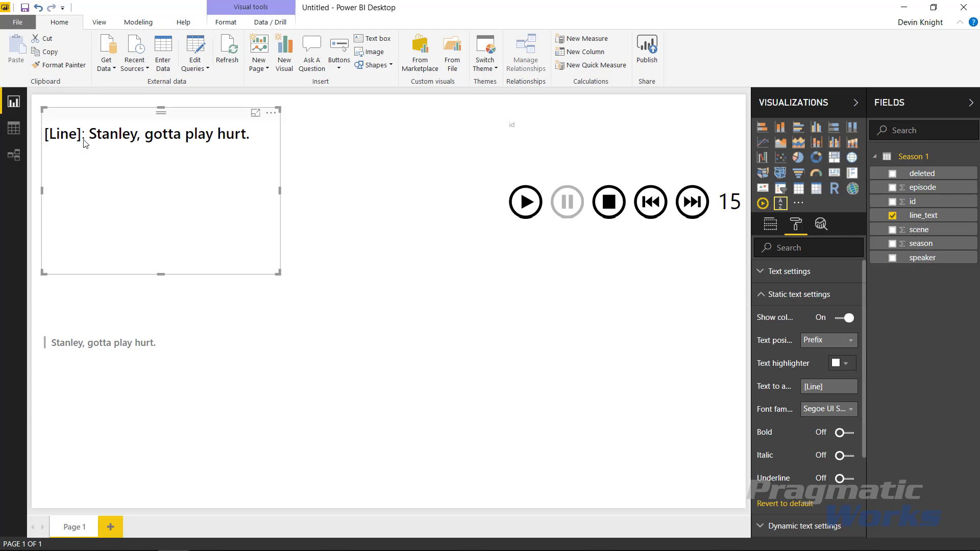
{"action": "left_click", "coordinate": [843, 318]}
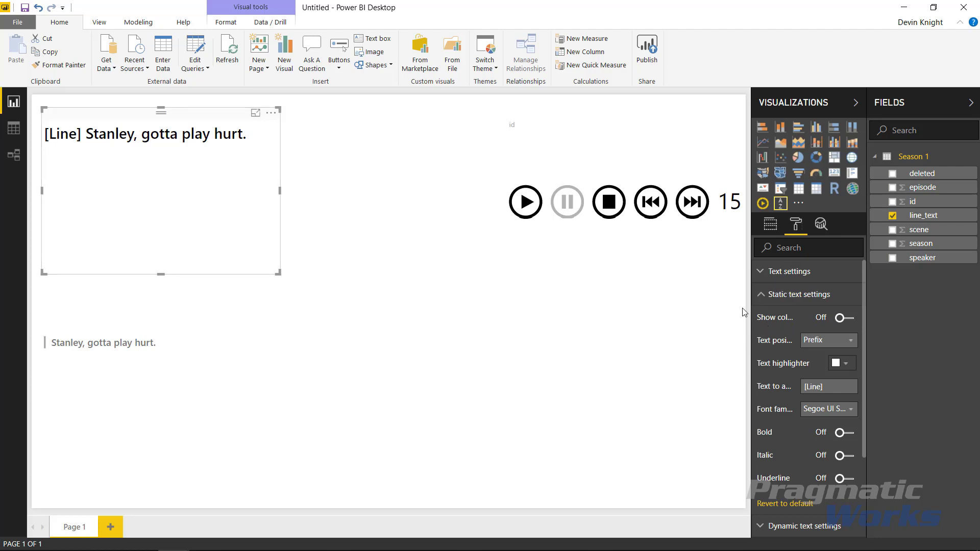
{"action": "left_click", "coordinate": [846, 366]}
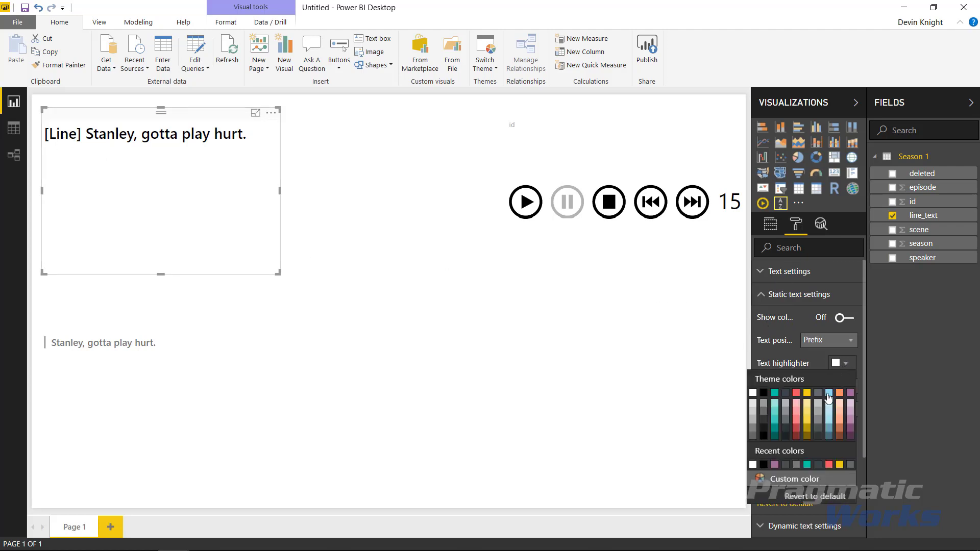
{"action": "left_click", "coordinate": [829, 398]}
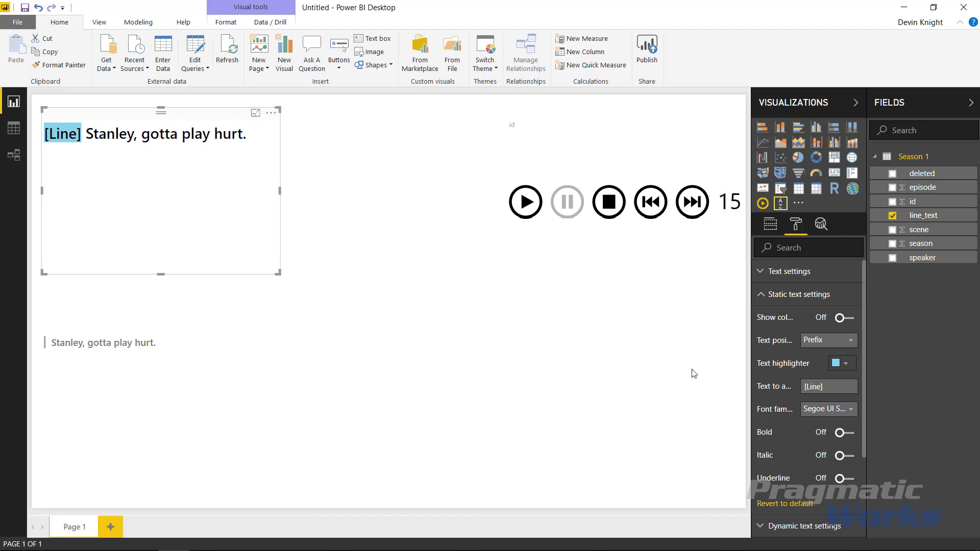
{"action": "left_click", "coordinate": [844, 363]}
{"action": "left_click", "coordinate": [801, 494]}
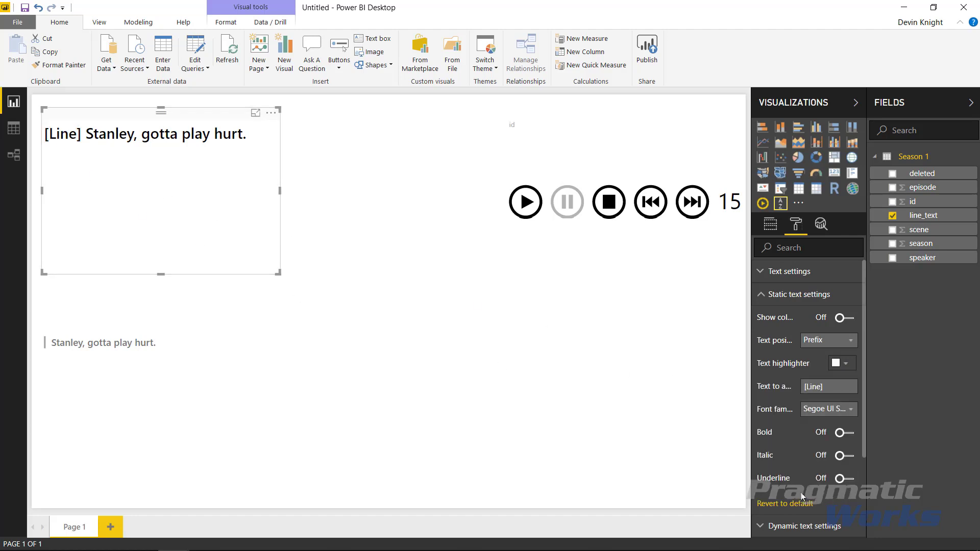
Set the label to italic Corbel without bold or underline, and show the colon again.
{"action": "left_click", "coordinate": [825, 417]}
{"action": "left_click", "coordinate": [817, 357]}
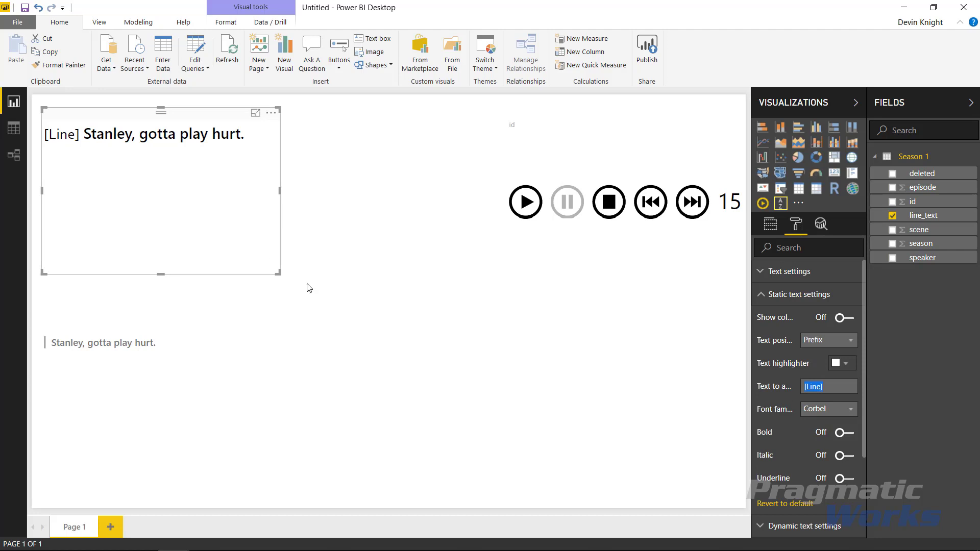
{"action": "left_click", "coordinate": [842, 433]}
{"action": "left_click", "coordinate": [842, 433]}
{"action": "left_click", "coordinate": [843, 455]}
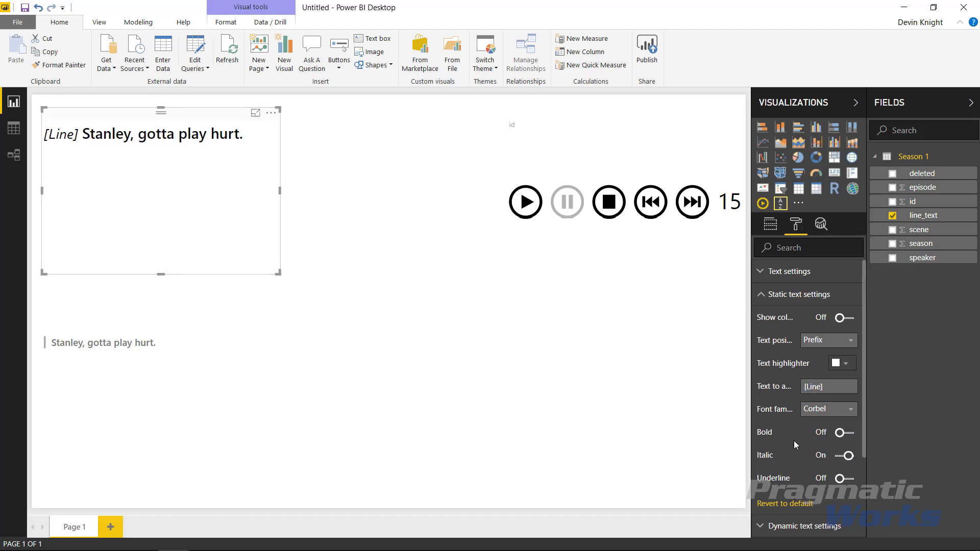
{"action": "left_click", "coordinate": [843, 479]}
{"action": "left_click", "coordinate": [843, 478]}
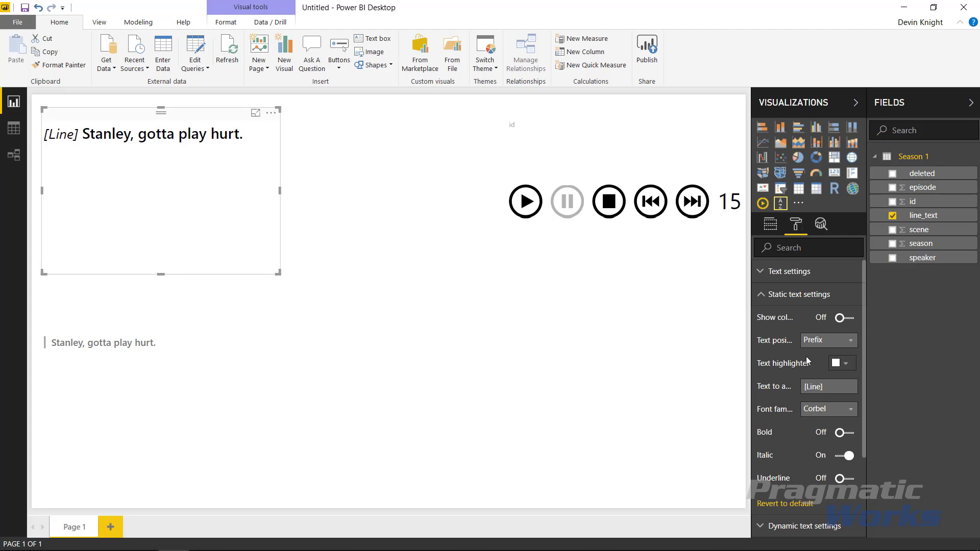
{"action": "left_click", "coordinate": [844, 319]}
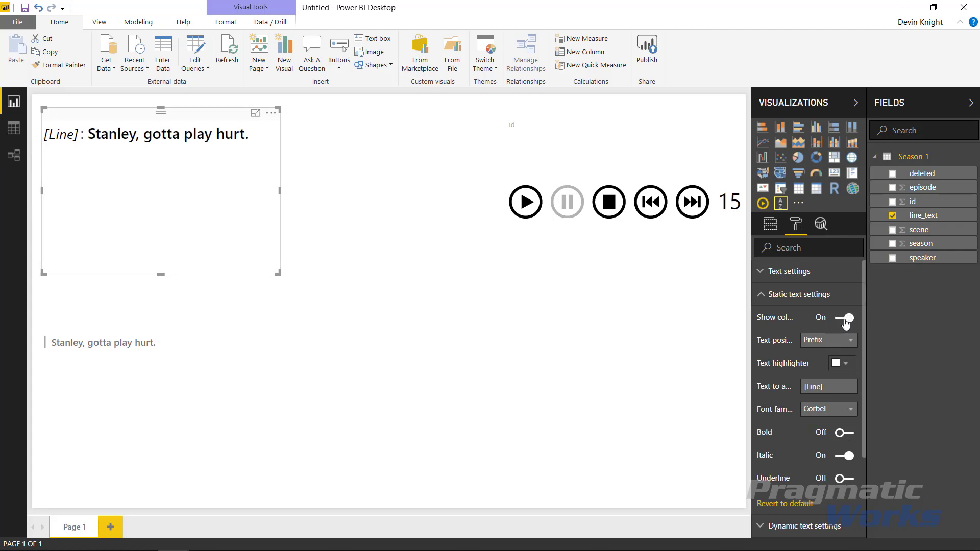
{"action": "left_click", "coordinate": [757, 296]}
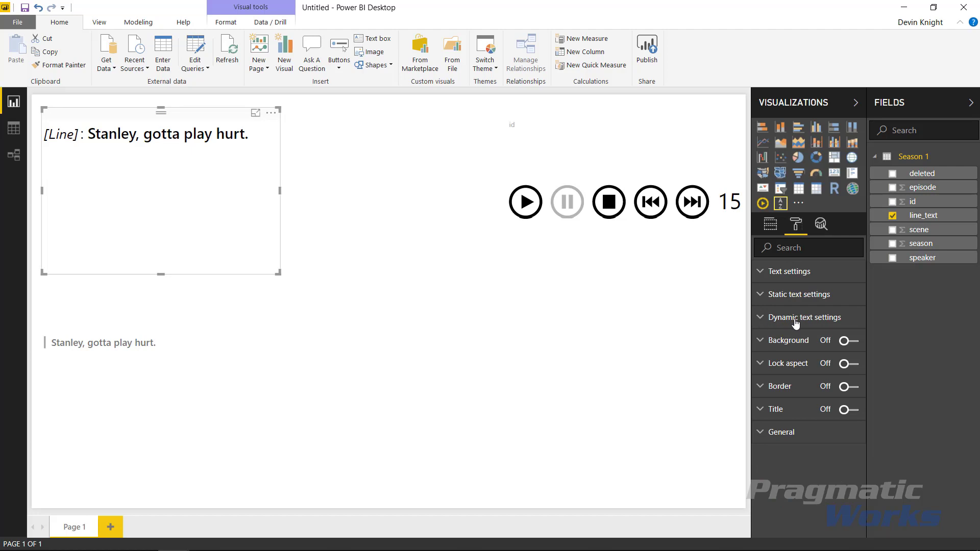
{"action": "left_click", "coordinate": [761, 322]}
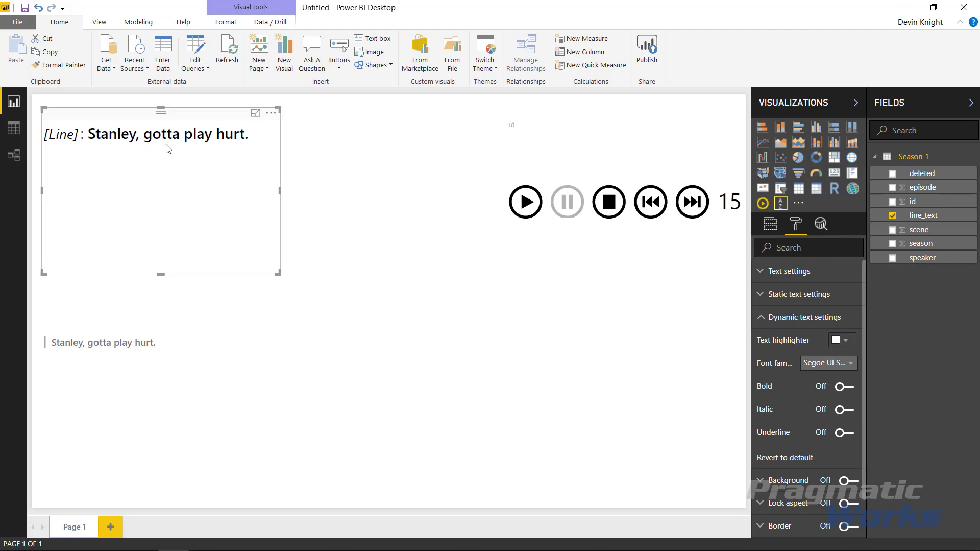
{"action": "left_click", "coordinate": [842, 347]}
{"action": "left_click", "coordinate": [840, 375]}
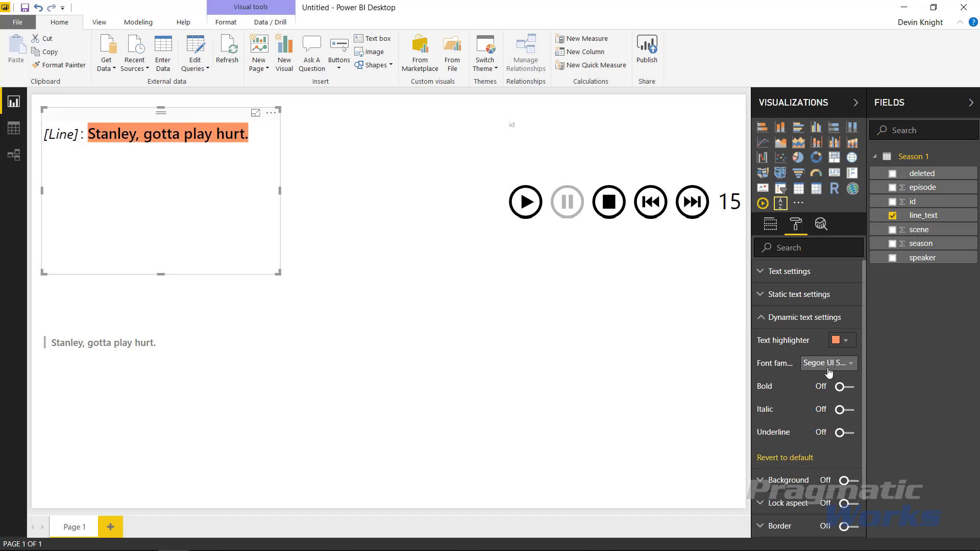
{"action": "left_click", "coordinate": [525, 202]}
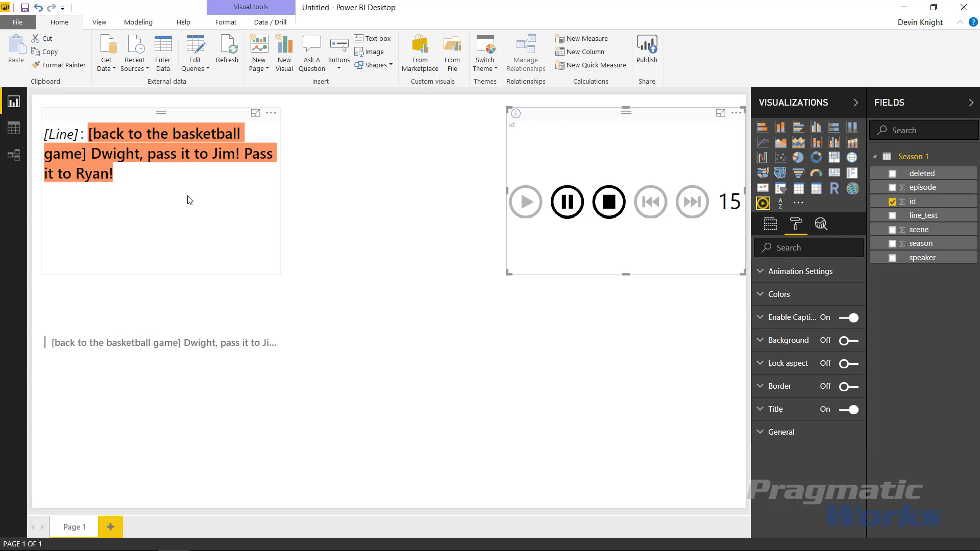
{"action": "left_click", "coordinate": [271, 246]}
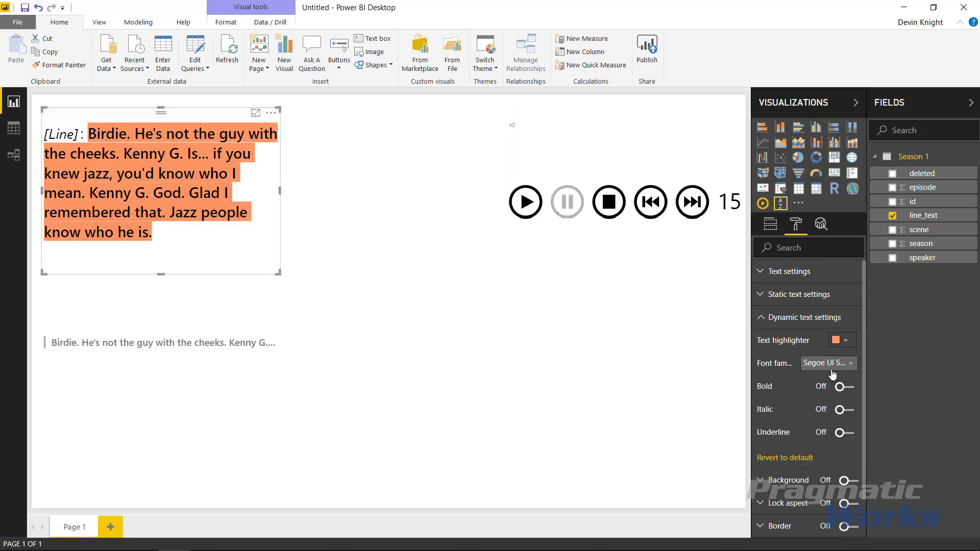
{"action": "left_click", "coordinate": [837, 340]}
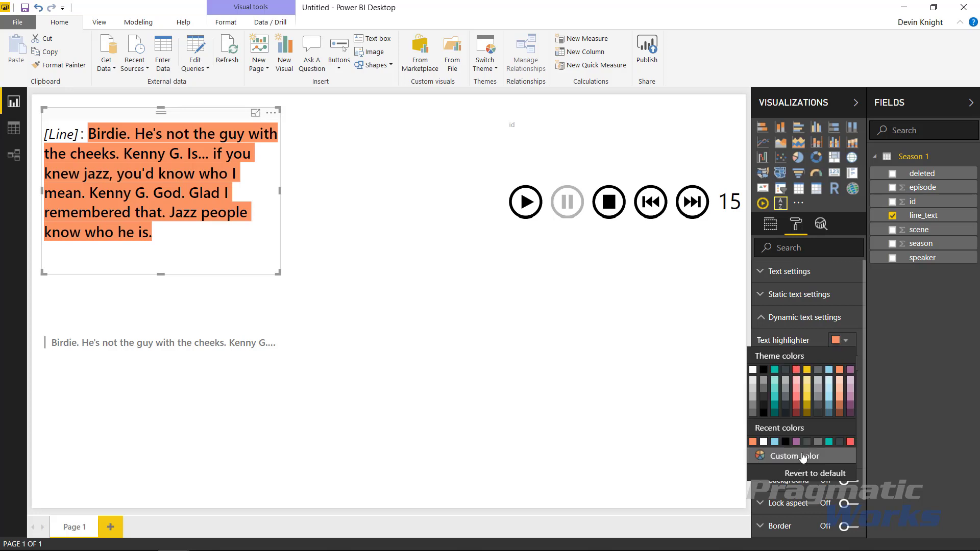
{"action": "left_click", "coordinate": [805, 472]}
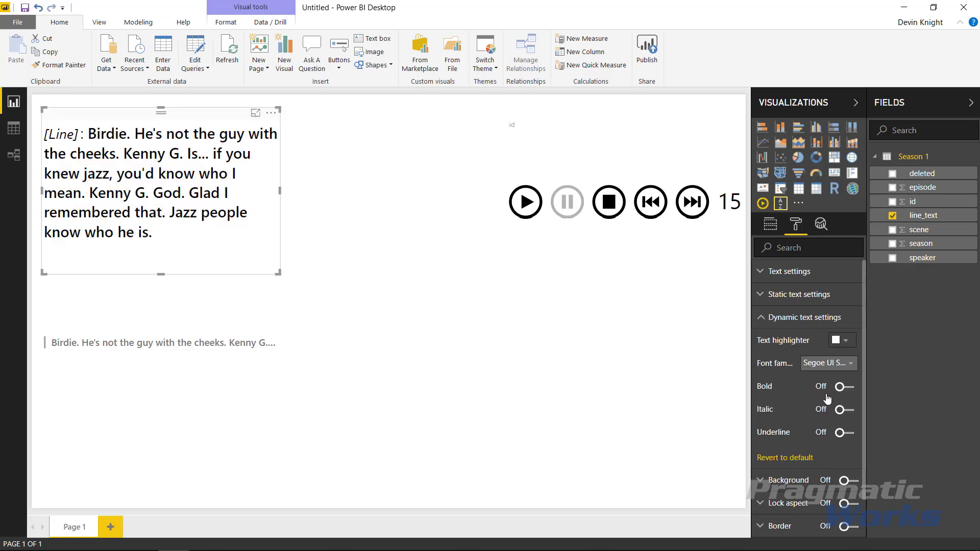
{"action": "left_click", "coordinate": [843, 388]}
{"action": "left_click", "coordinate": [842, 387]}
{"action": "left_click", "coordinate": [845, 410]}
{"action": "left_click", "coordinate": [844, 410]}
{"action": "left_click", "coordinate": [843, 410]}
{"action": "left_click", "coordinate": [839, 411]}
{"action": "left_click", "coordinate": [760, 322]}
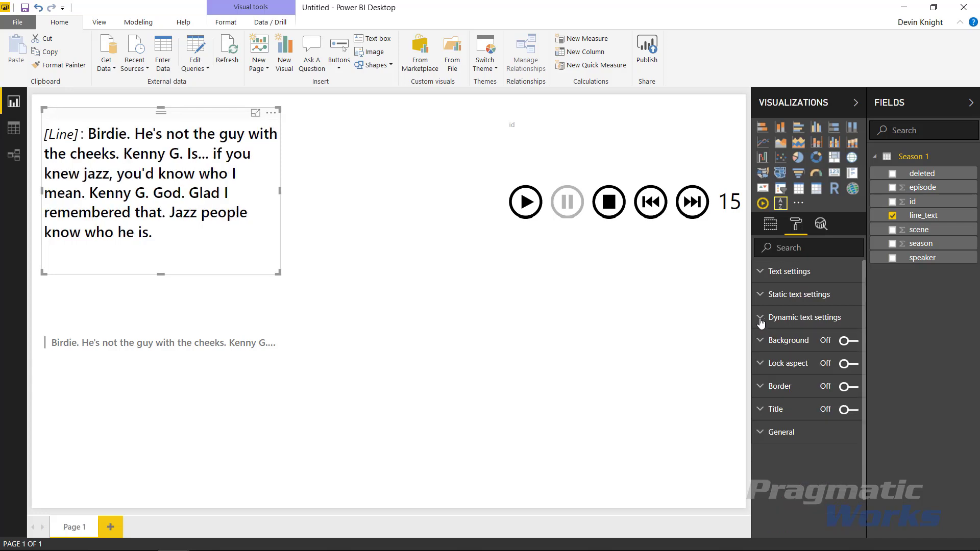